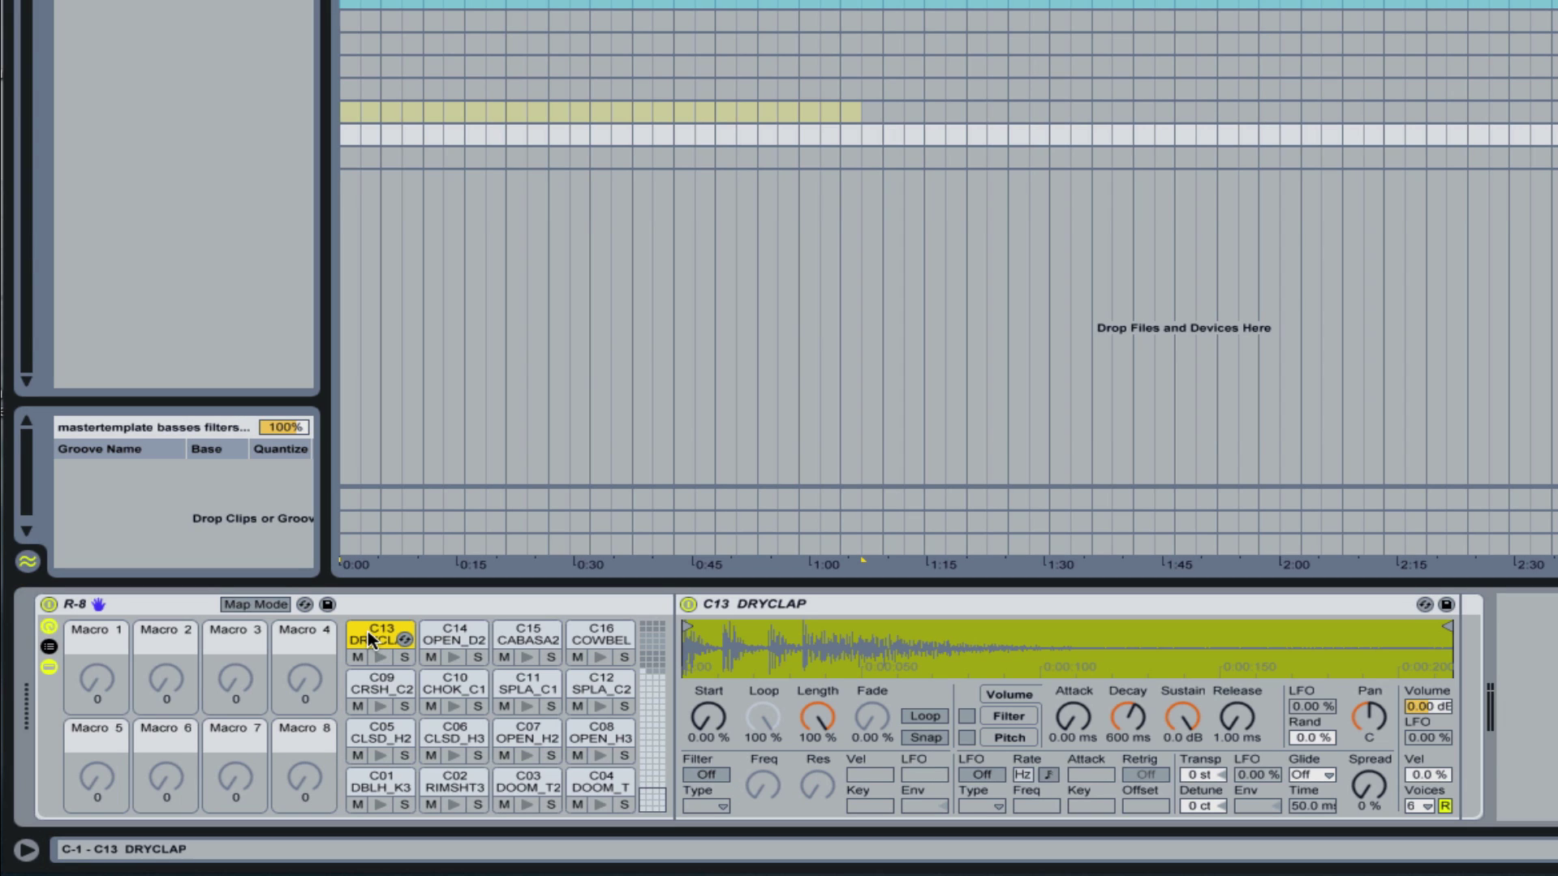
- Browse the OPEN_D2, CABASA2 and COWBEL2 pads to view their samples
{"action": "left_click", "coordinate": [435, 639]}
{"action": "left_click", "coordinate": [523, 637]}
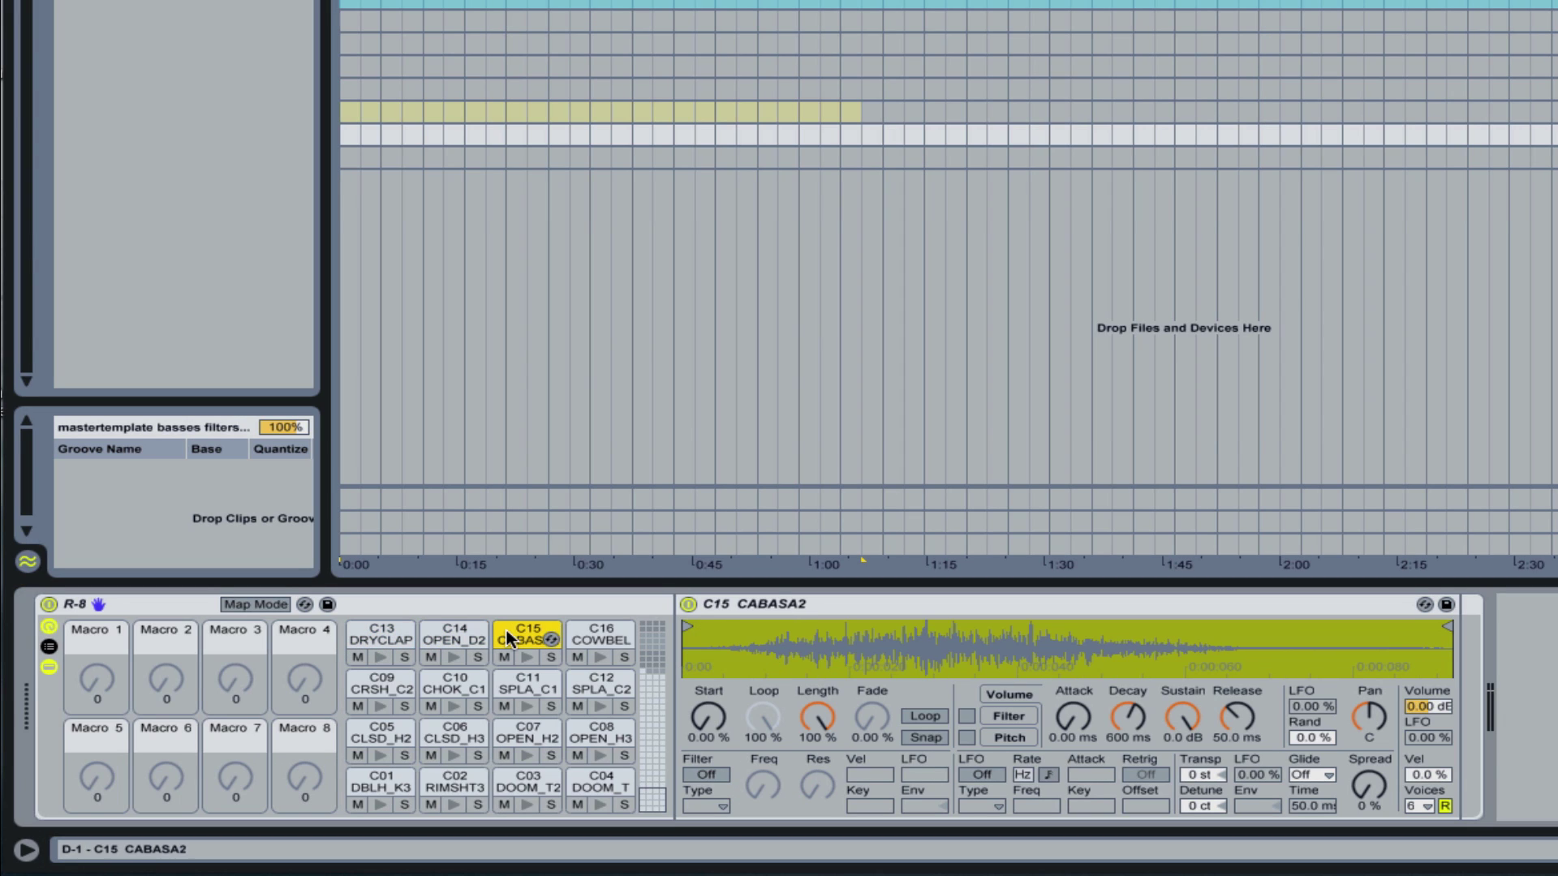
{"action": "left_click", "coordinate": [590, 639]}
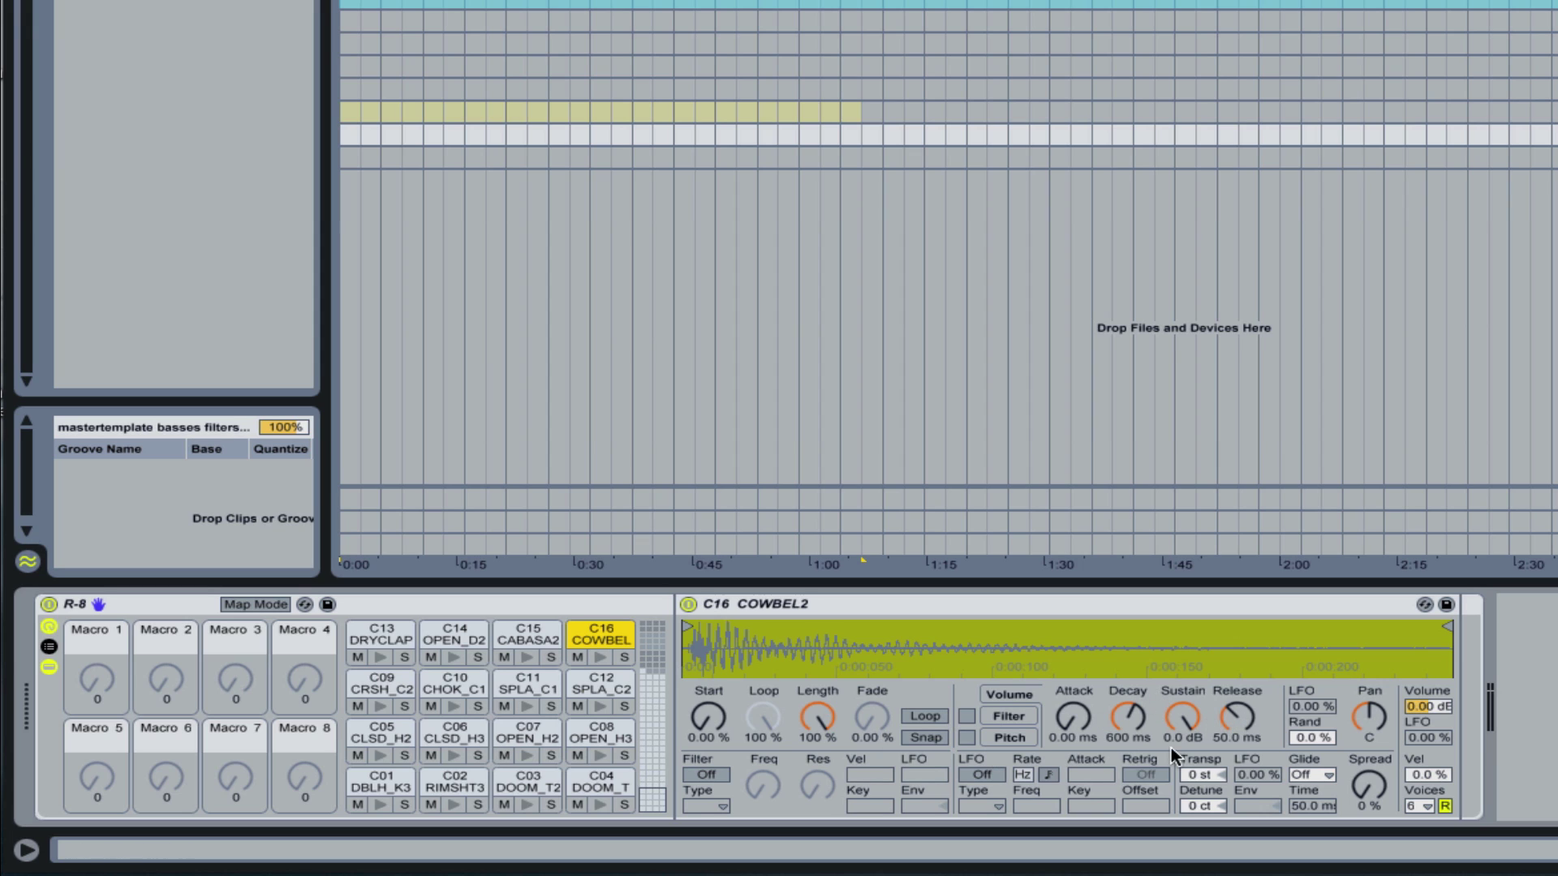
- Map DRYCLAP's Attack, Decay, Sustain and Release to Macros 1, 2, 3 and 4
{"action": "right_click", "coordinate": [1071, 717]}
{"action": "left_click", "coordinate": [1130, 585]}
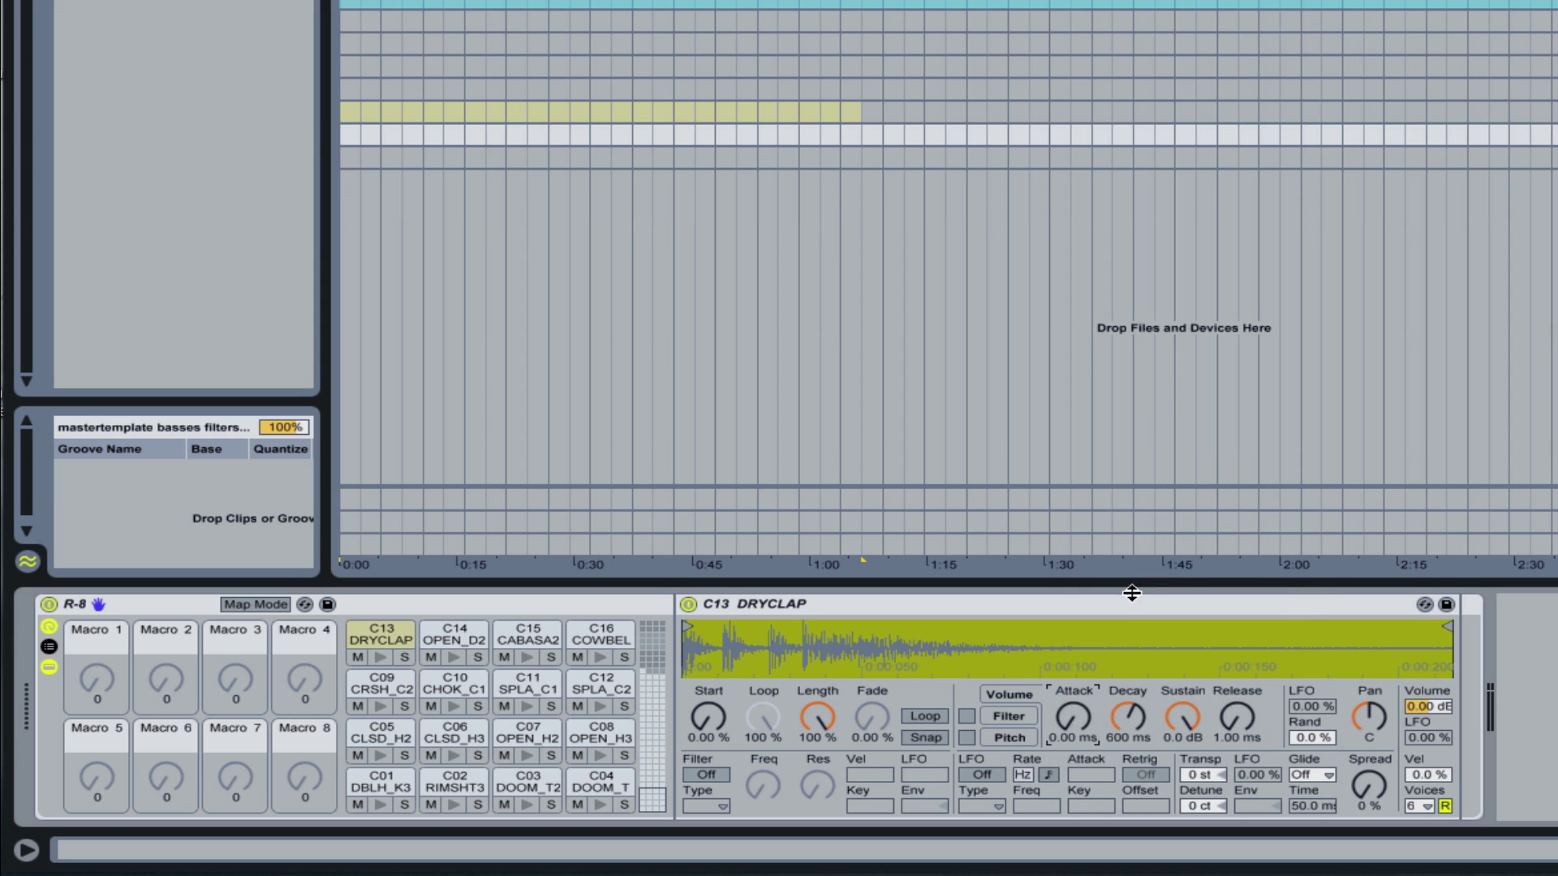
{"action": "right_click", "coordinate": [1123, 714]}
{"action": "left_click", "coordinate": [1173, 596]}
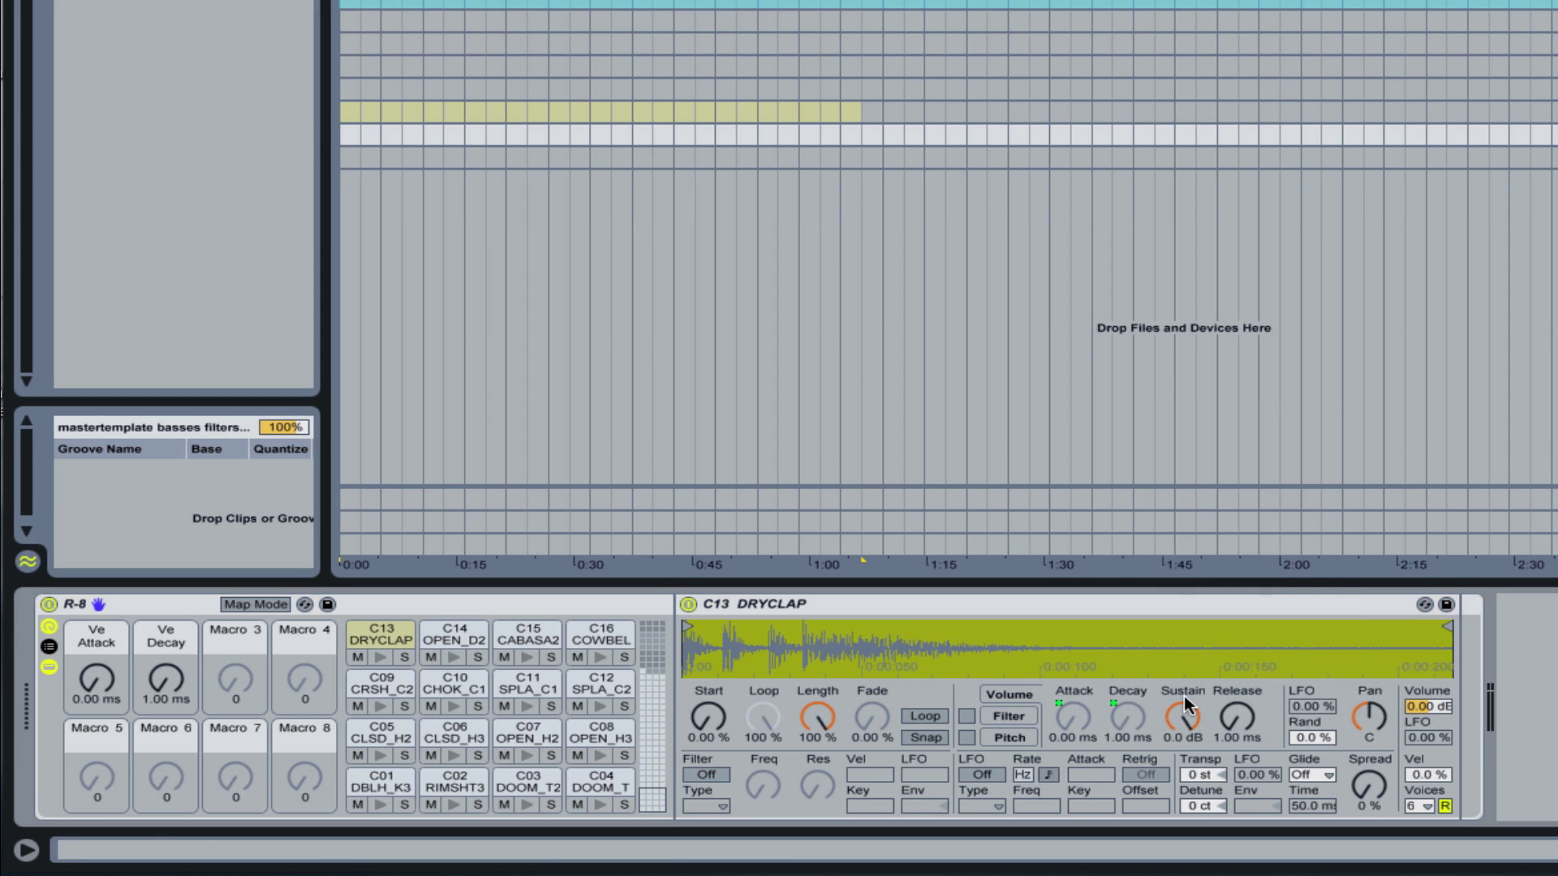
{"action": "right_click", "coordinate": [1179, 714]}
{"action": "left_click", "coordinate": [1242, 614]}
{"action": "right_click", "coordinate": [1233, 714]}
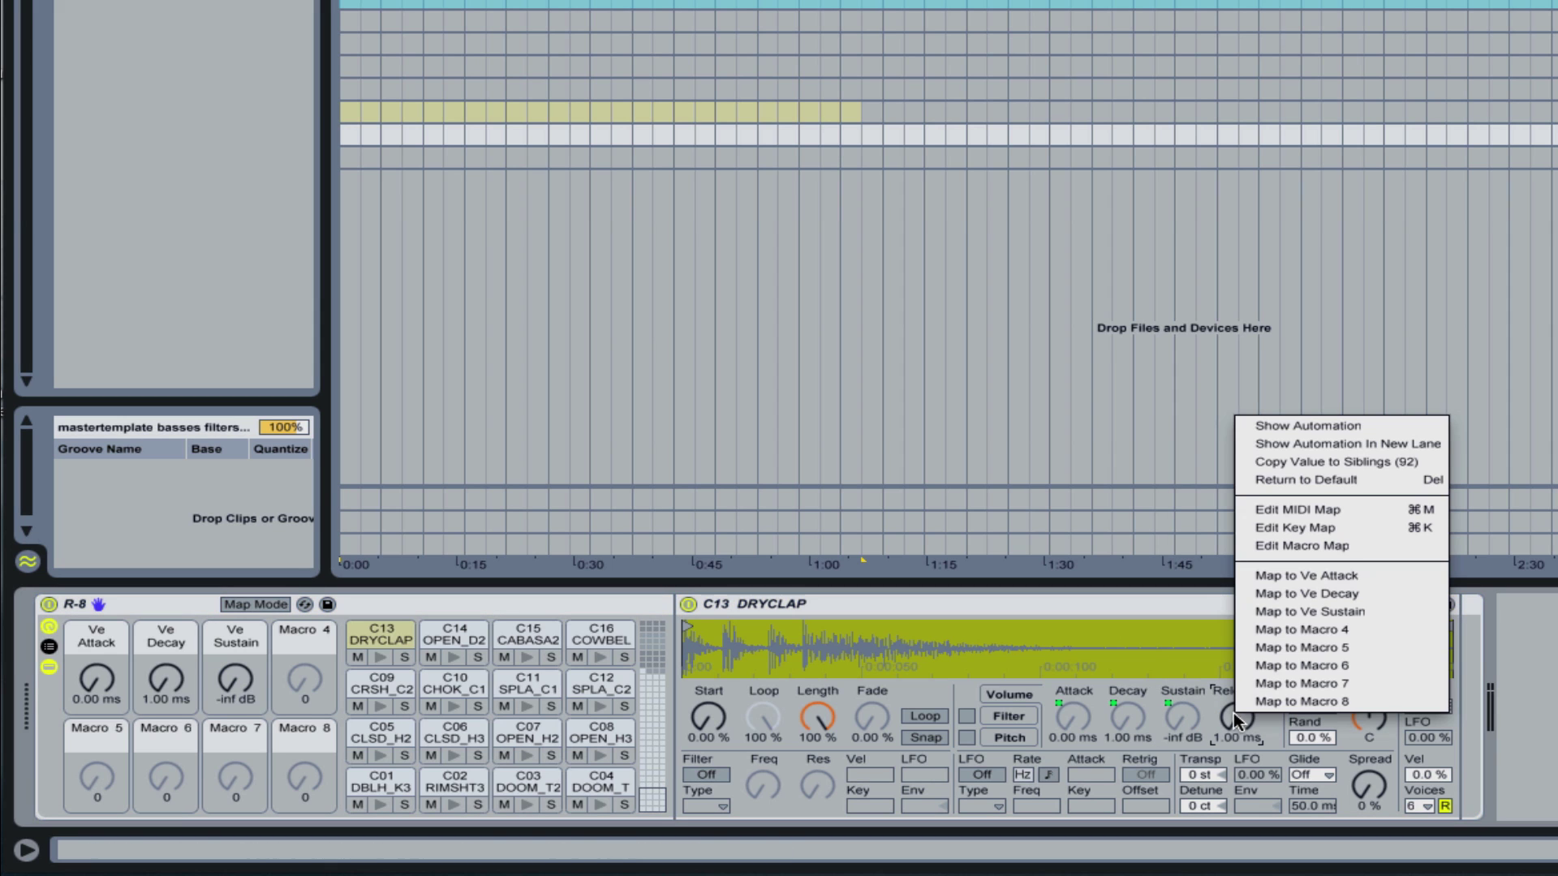
{"action": "left_click", "coordinate": [1288, 630]}
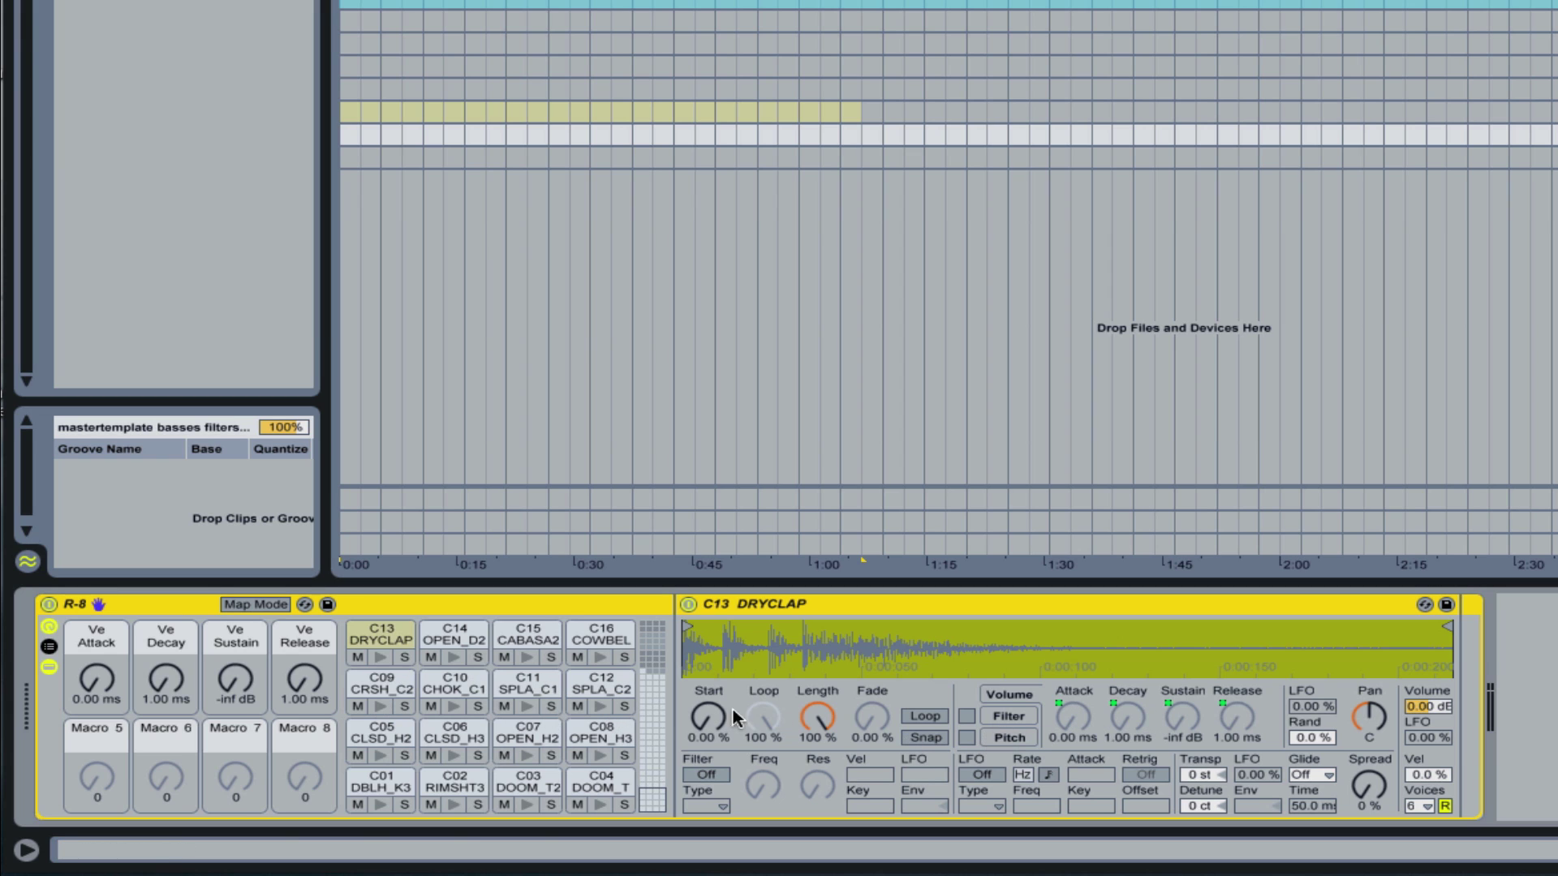
- Check the OPEN_D2, CABASA2 and COWBEL2 pads, then return to the DRYCLAP pad
{"action": "left_click", "coordinate": [449, 633]}
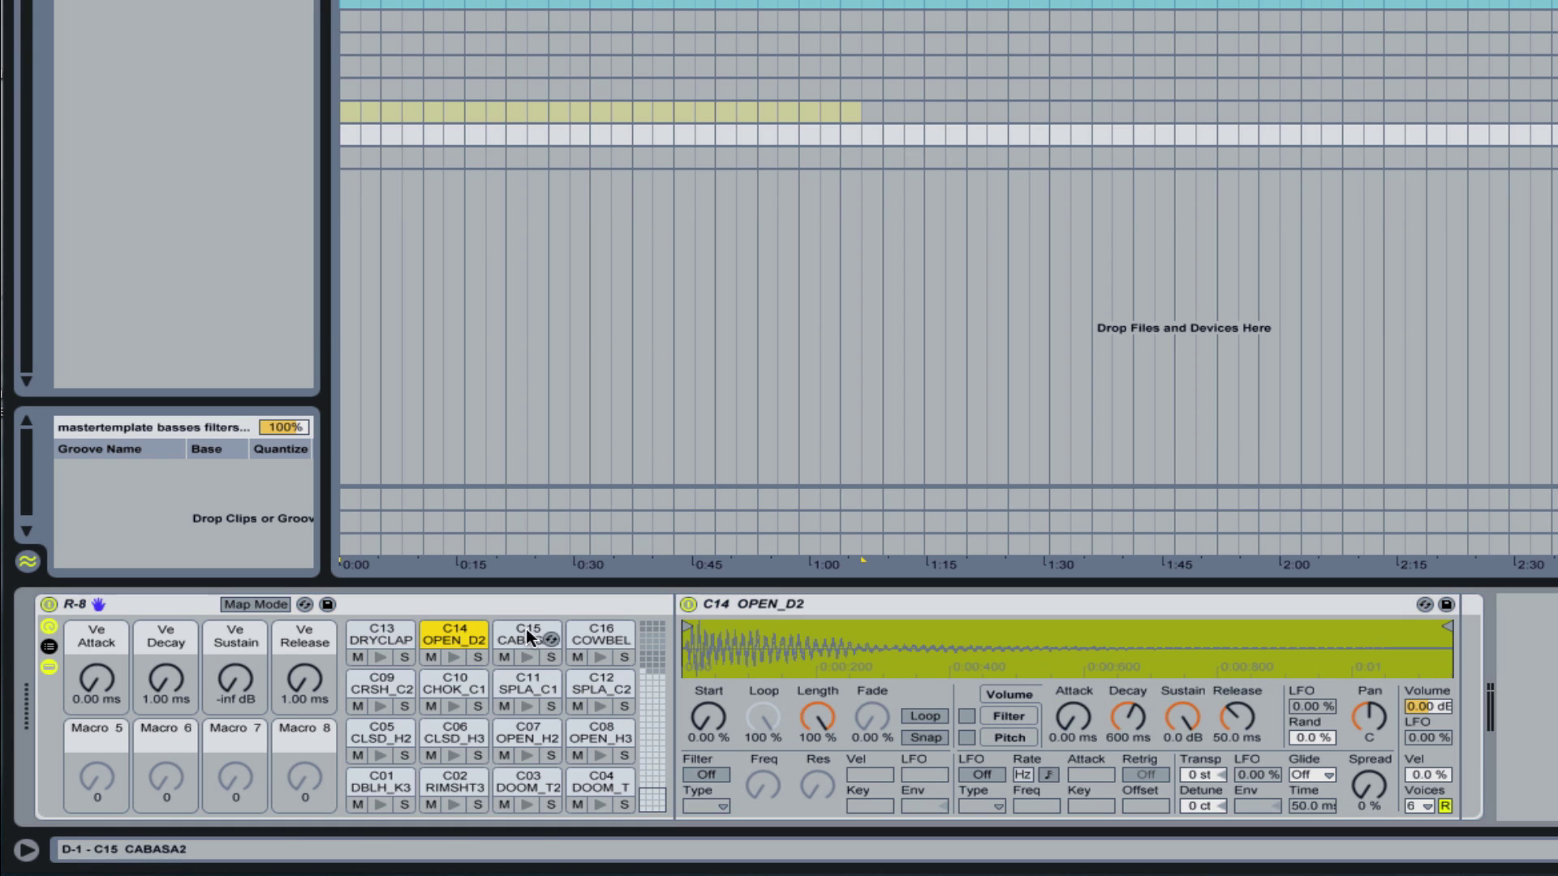
{"action": "left_click", "coordinate": [522, 631]}
{"action": "left_click", "coordinate": [594, 631]}
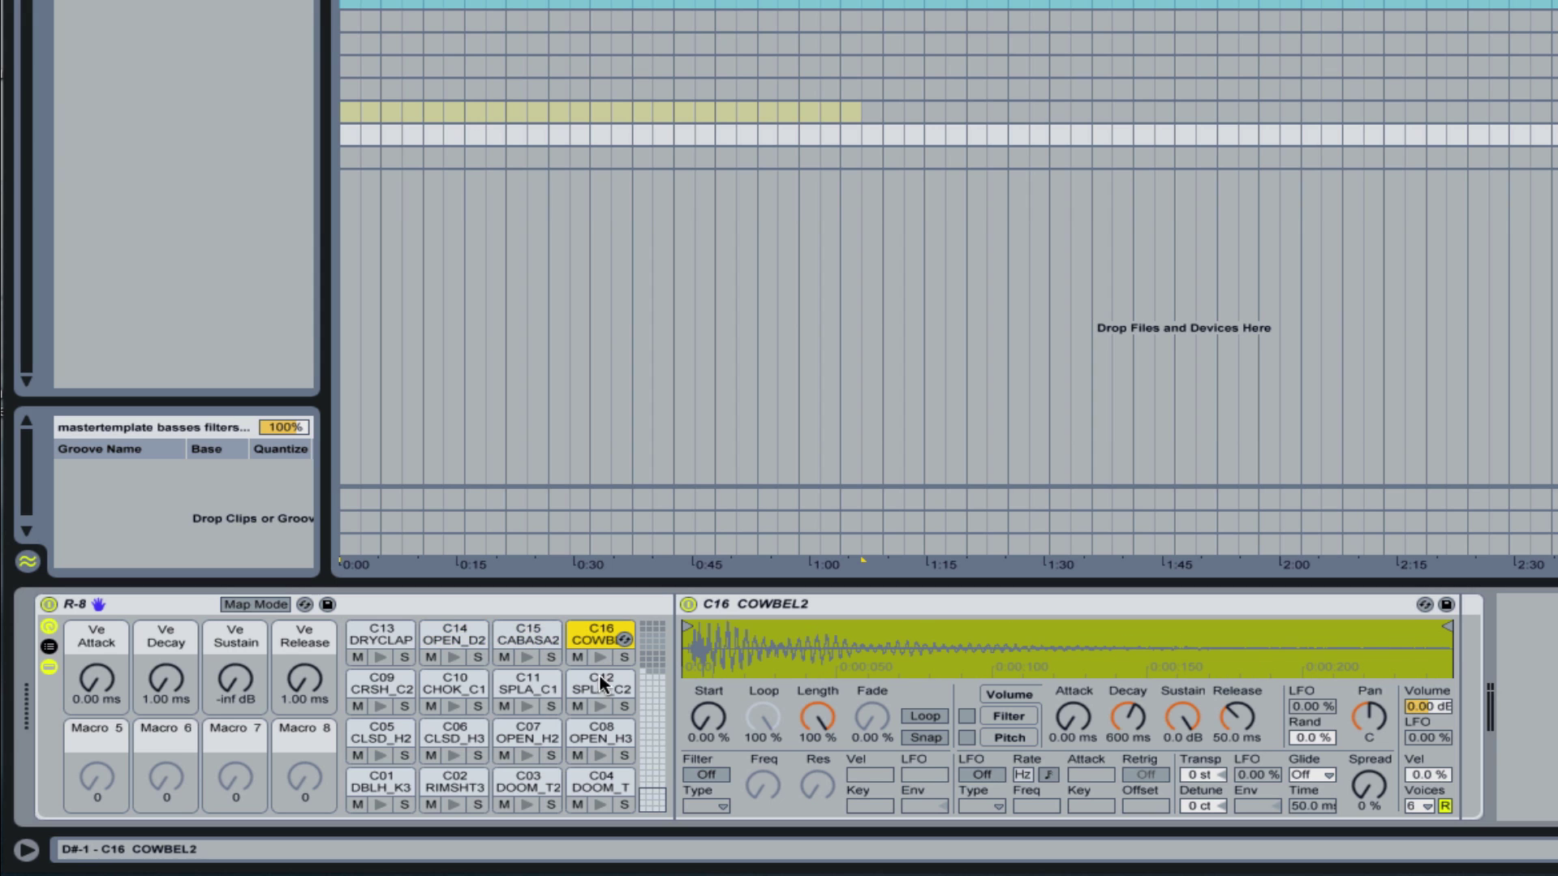
{"action": "left_click", "coordinate": [378, 634]}
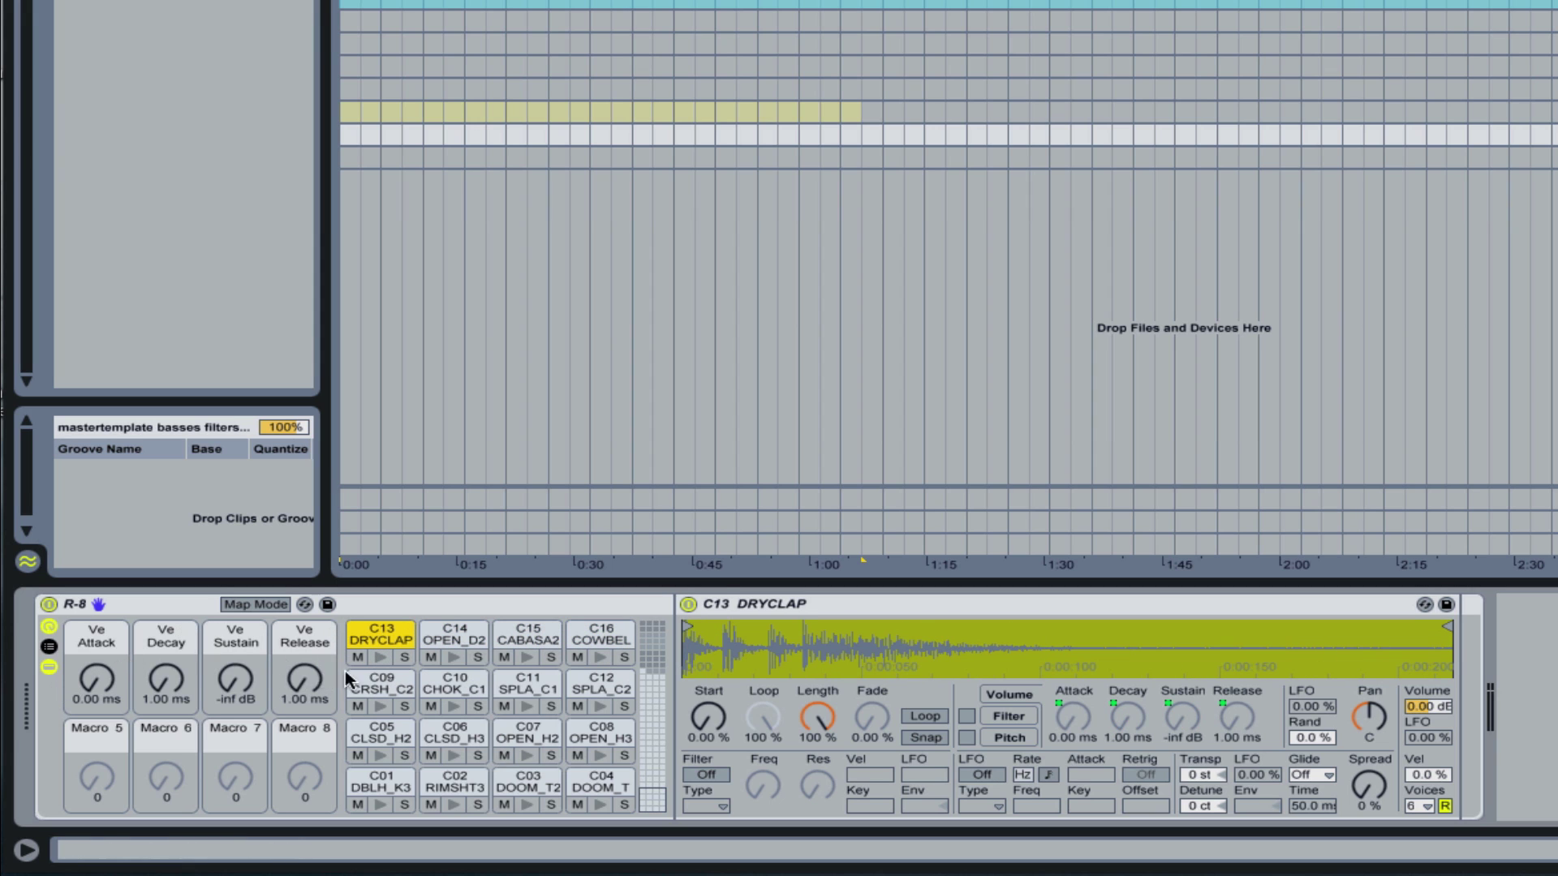
- Map DRYCLAP's Attack, Decay, Sustain and Release macros to all 92 siblings
{"action": "left_click", "coordinate": [1055, 715]}
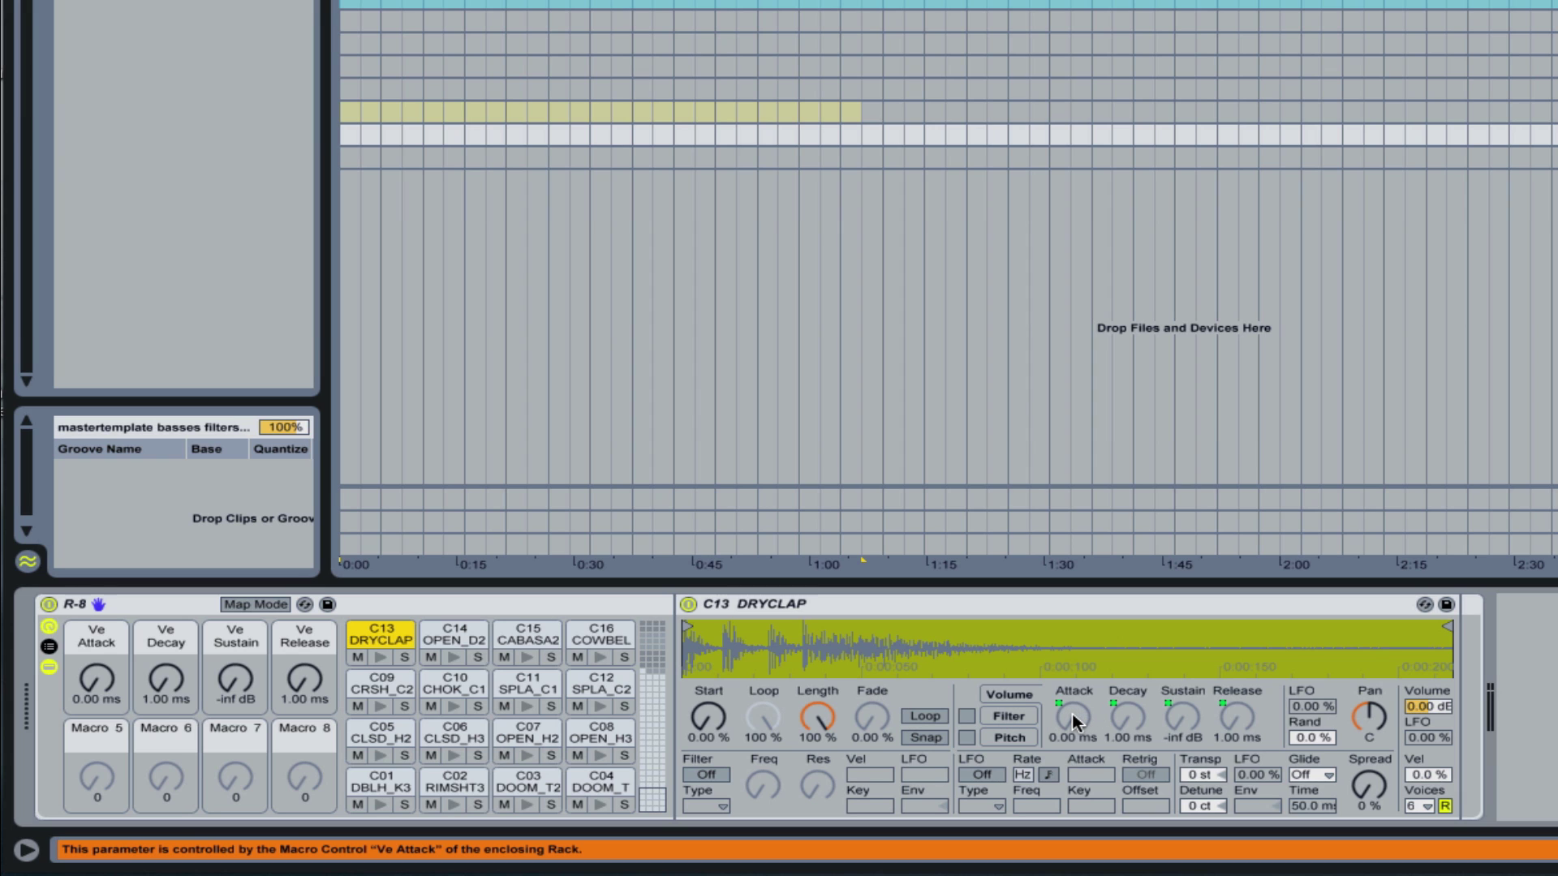
{"action": "right_click", "coordinate": [1072, 714]}
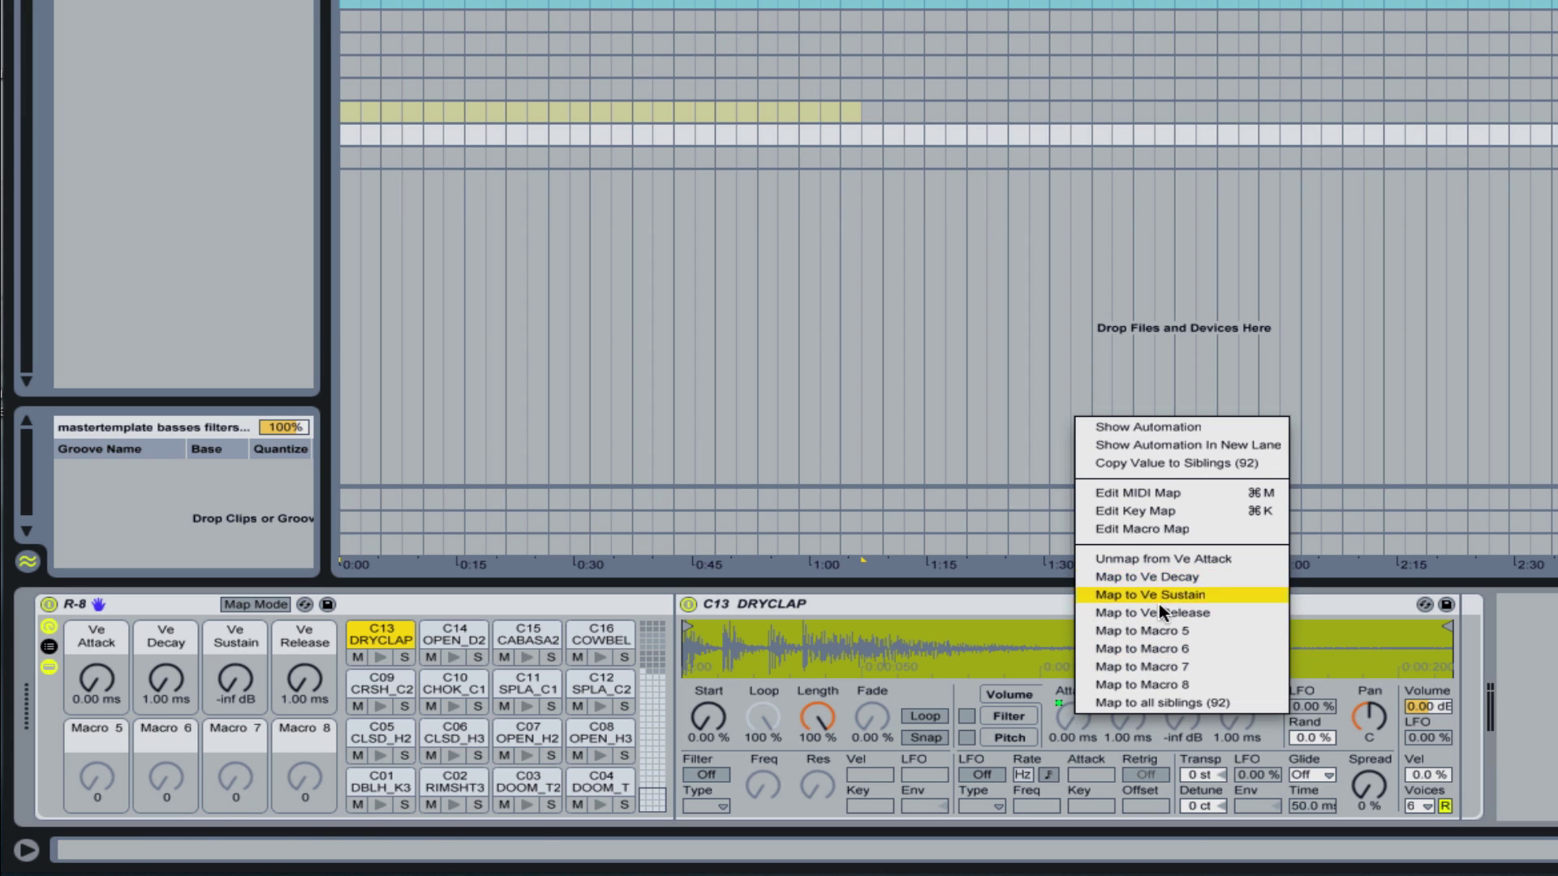
{"action": "left_click", "coordinate": [1166, 702]}
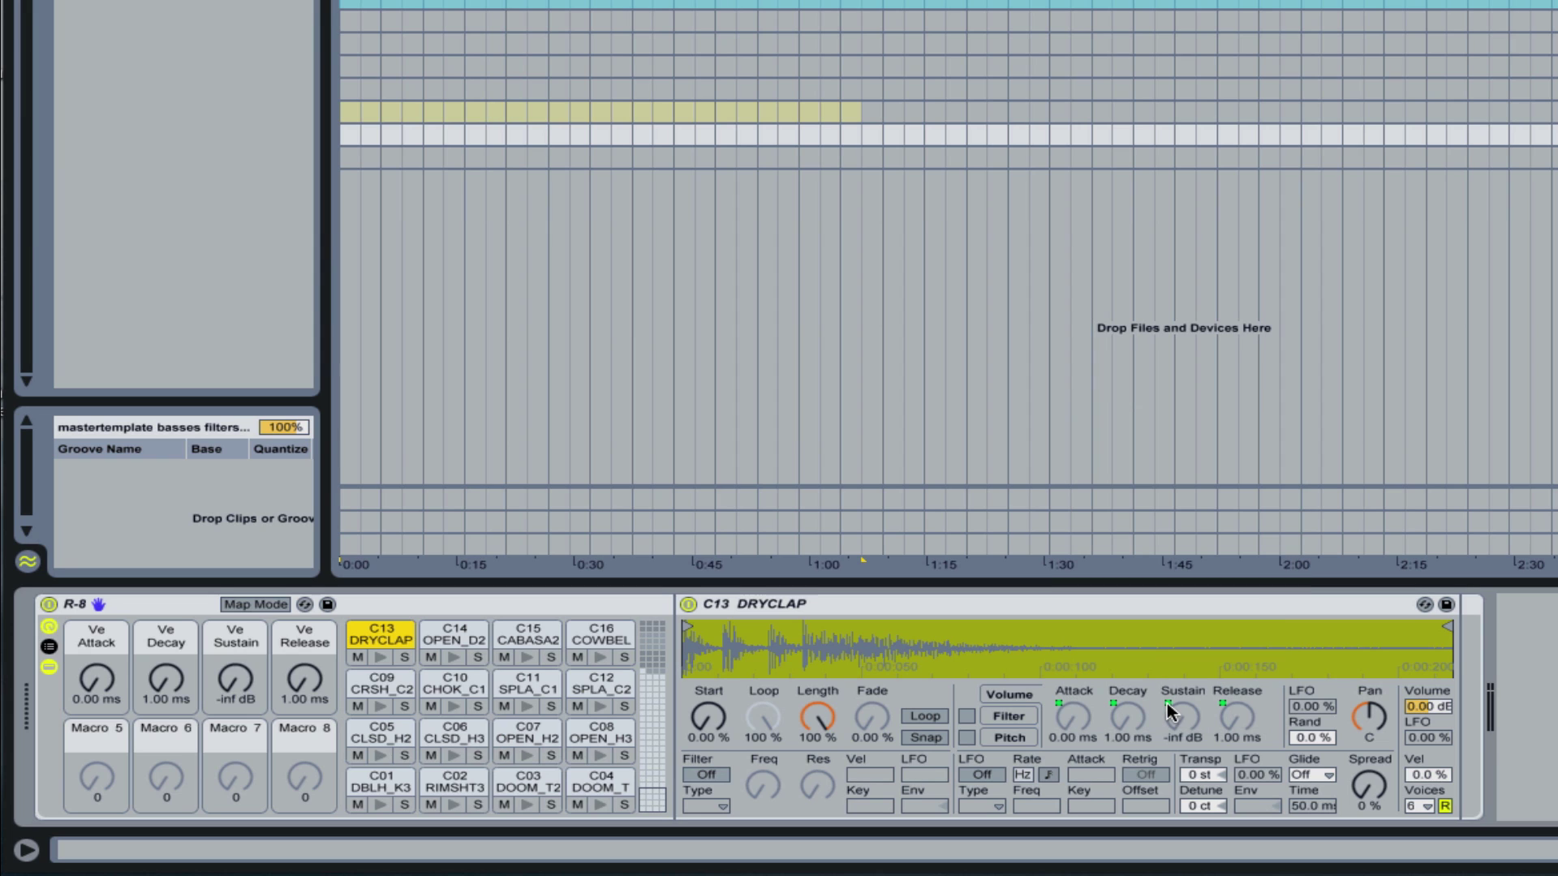
{"action": "left_click", "coordinate": [1076, 714]}
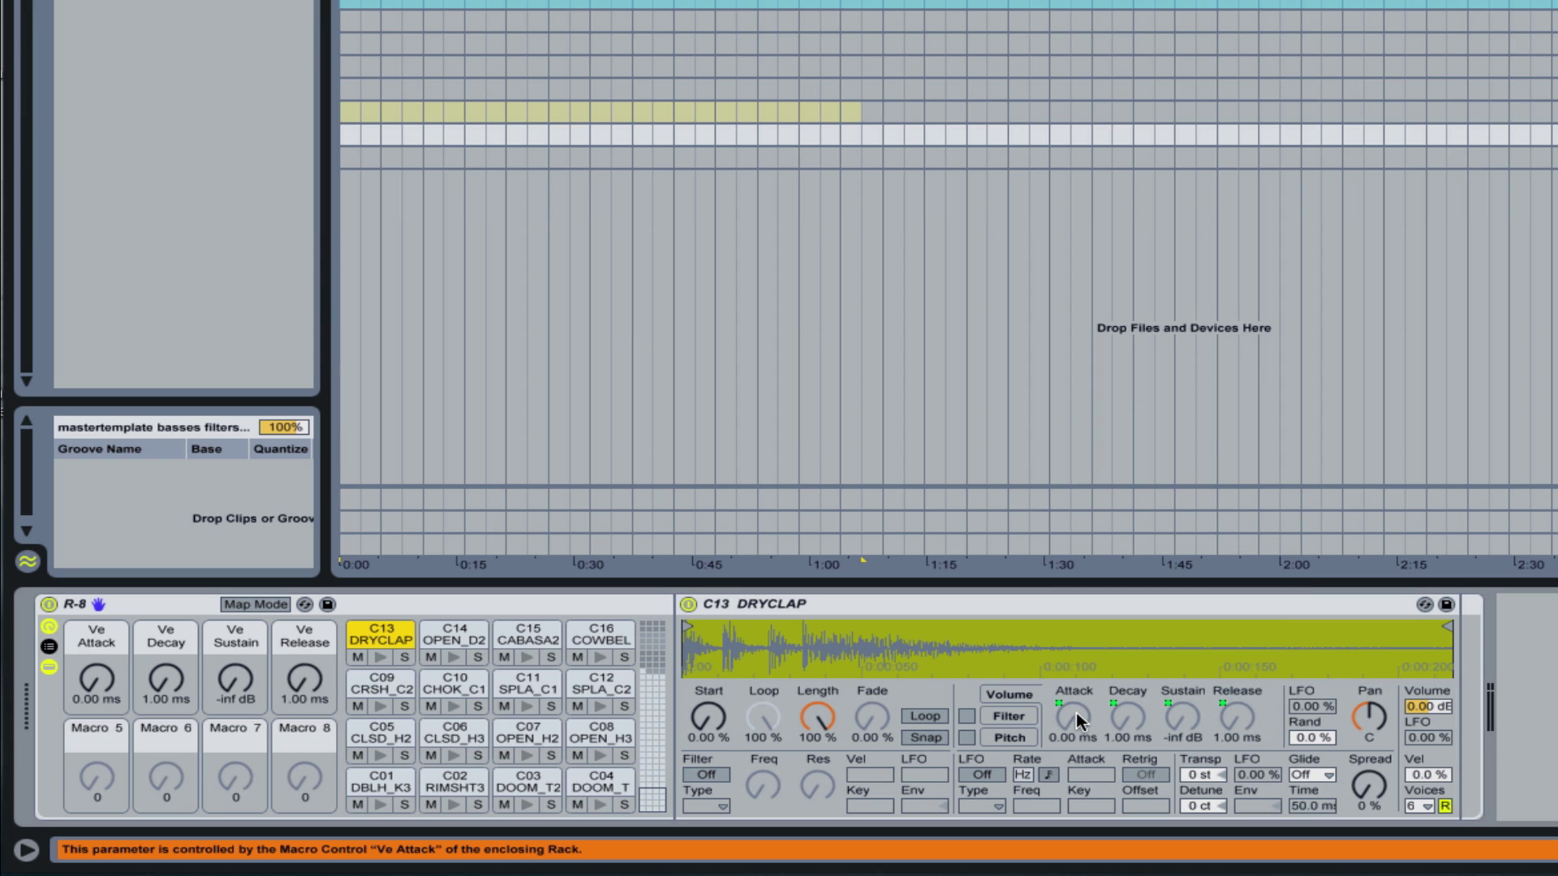
{"action": "right_click", "coordinate": [1123, 713]}
{"action": "left_click", "coordinate": [1172, 704]}
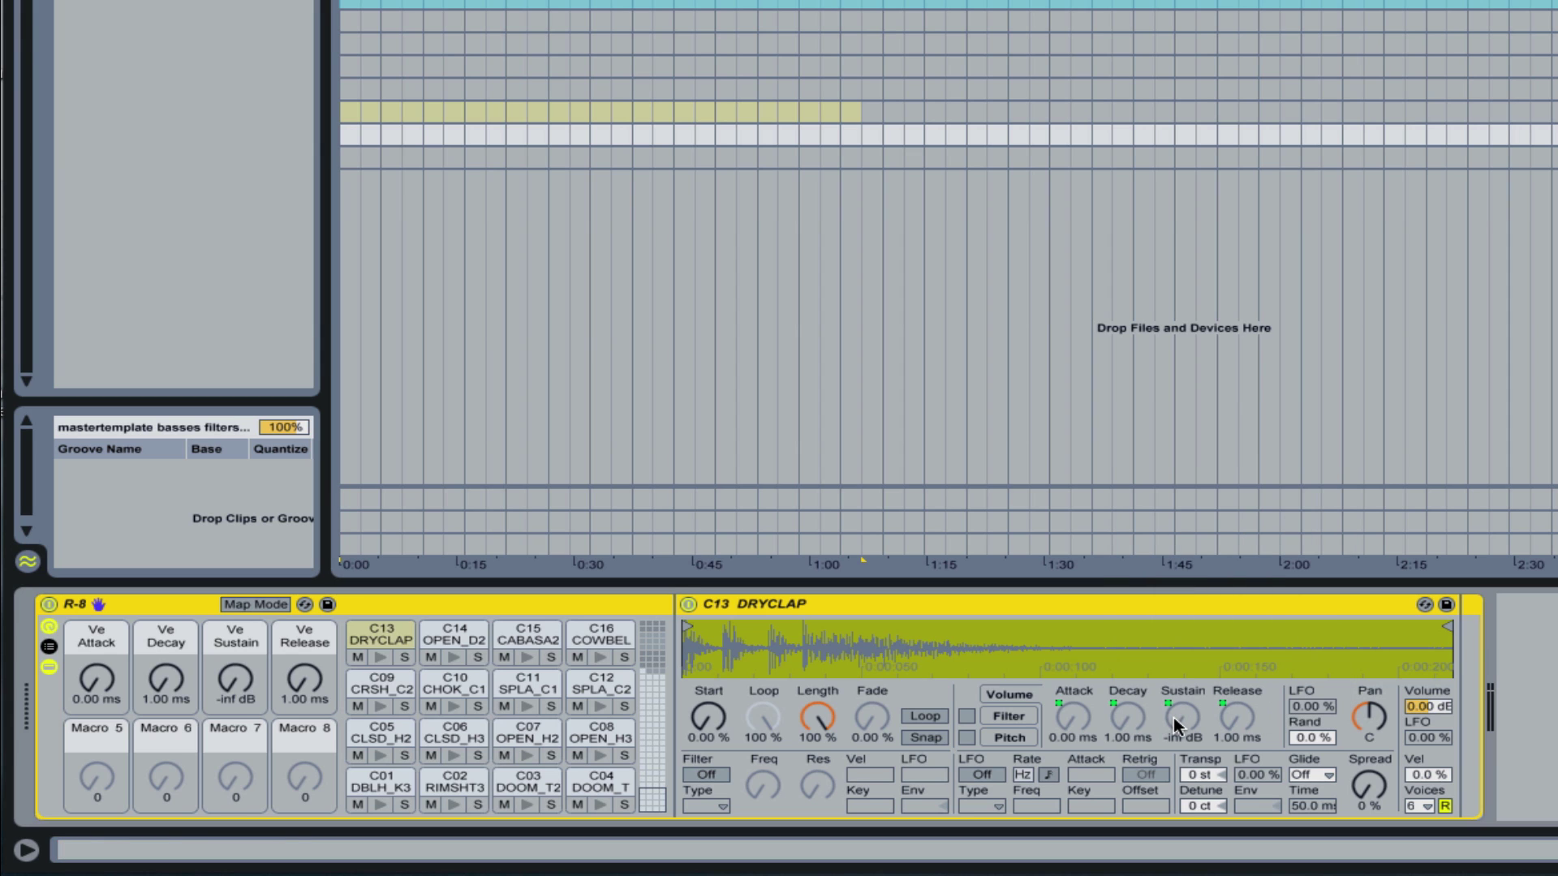
{"action": "left_click", "coordinate": [1173, 717]}
{"action": "right_click", "coordinate": [1174, 717]}
{"action": "left_click", "coordinate": [1207, 715]}
{"action": "left_click", "coordinate": [1236, 715]}
{"action": "right_click", "coordinate": [1241, 715]}
{"action": "left_click", "coordinate": [1283, 707]}
{"action": "left_click", "coordinate": [365, 690]}
{"action": "left_click", "coordinate": [446, 686]}
{"action": "left_click", "coordinate": [1059, 714]}
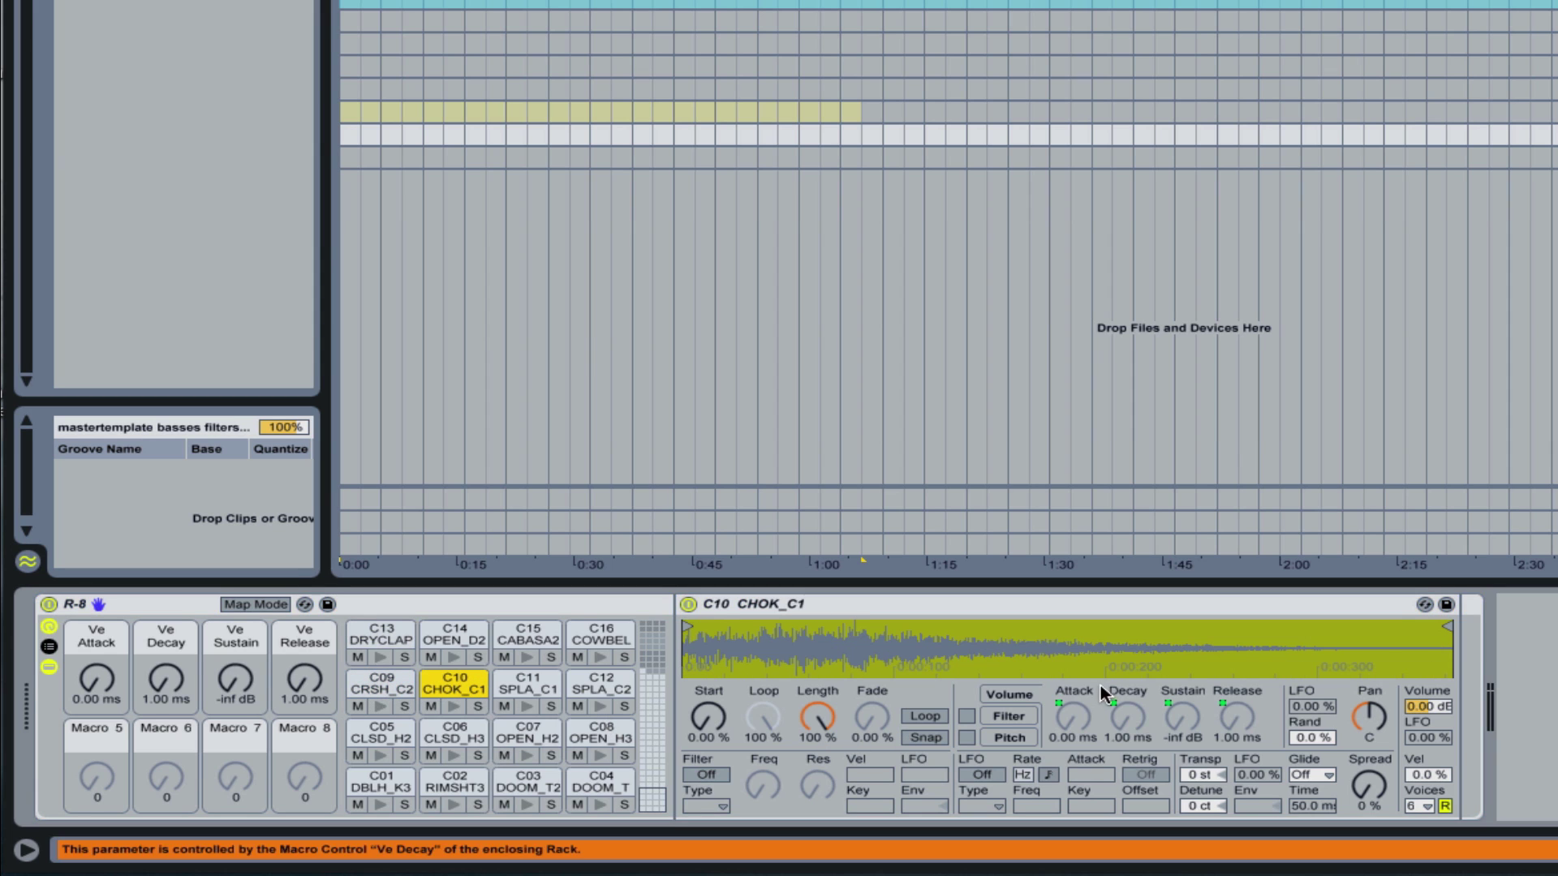
{"action": "left_click", "coordinate": [1127, 716]}
{"action": "left_click", "coordinate": [1182, 715]}
{"action": "left_click", "coordinate": [1221, 712]}
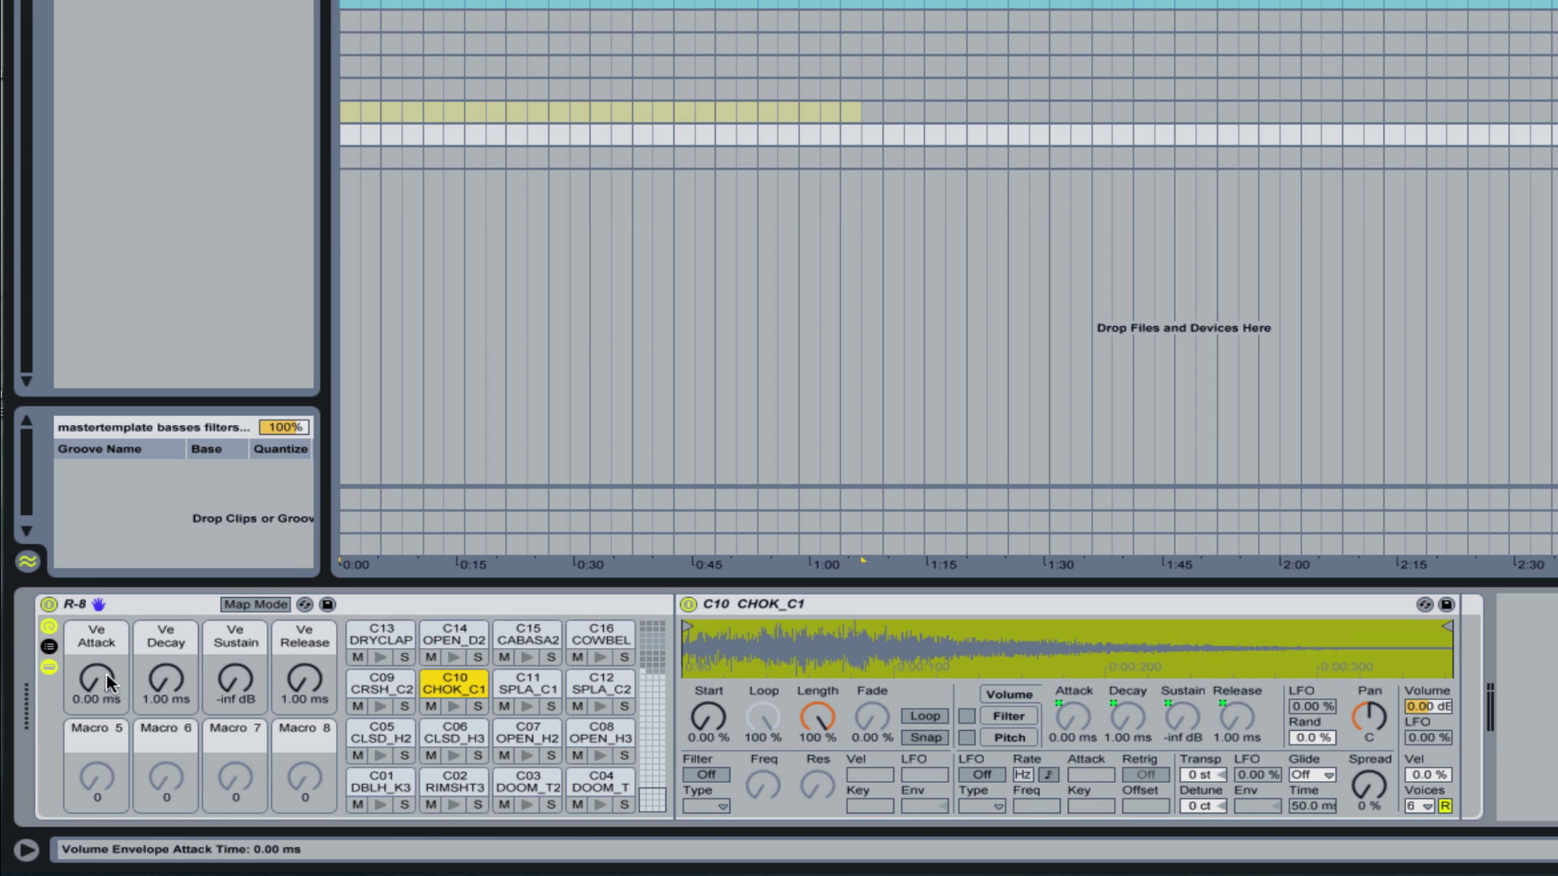
{"action": "left_click_drag", "start_coordinate": [96, 680], "coordinate": [305, 685]}
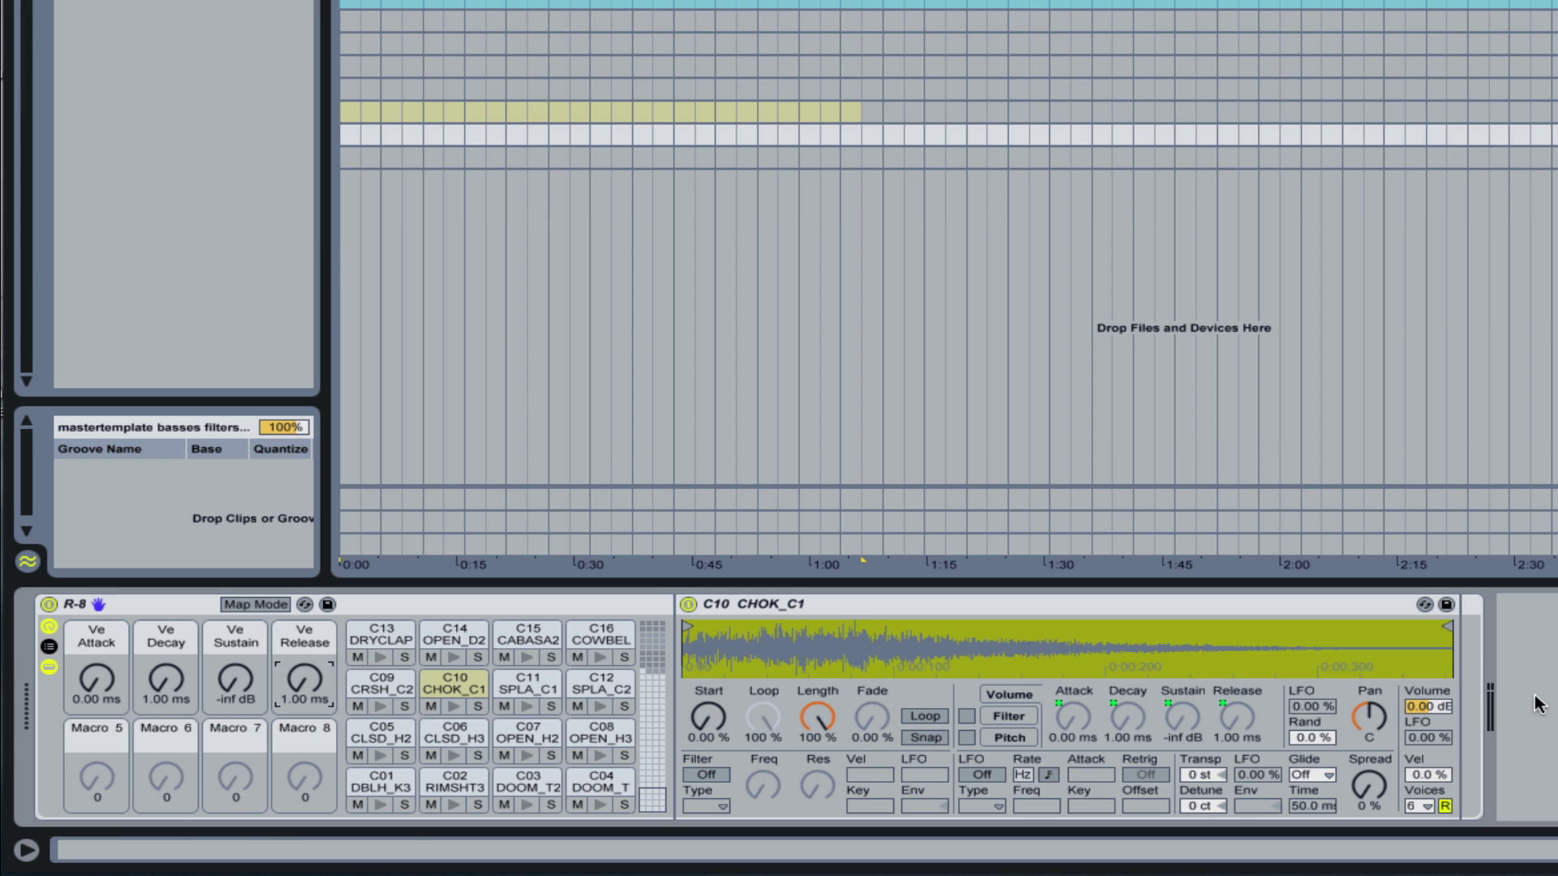
- Map the CHOK_C1 sample's Transpose to Macro 5
{"action": "right_click", "coordinate": [1316, 634]}
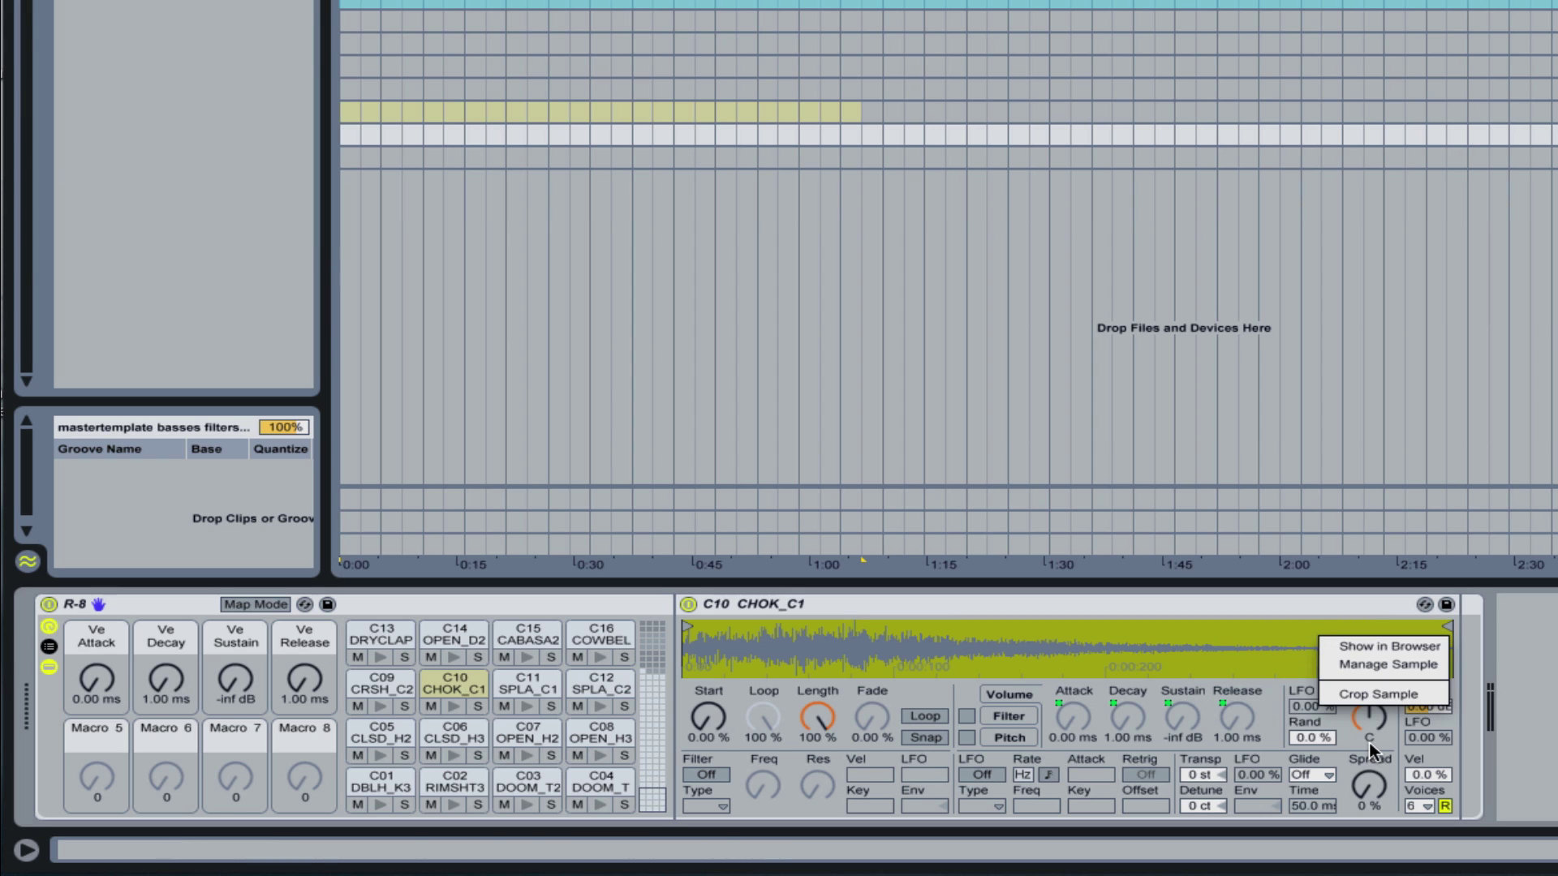
{"action": "right_click", "coordinate": [1235, 718]}
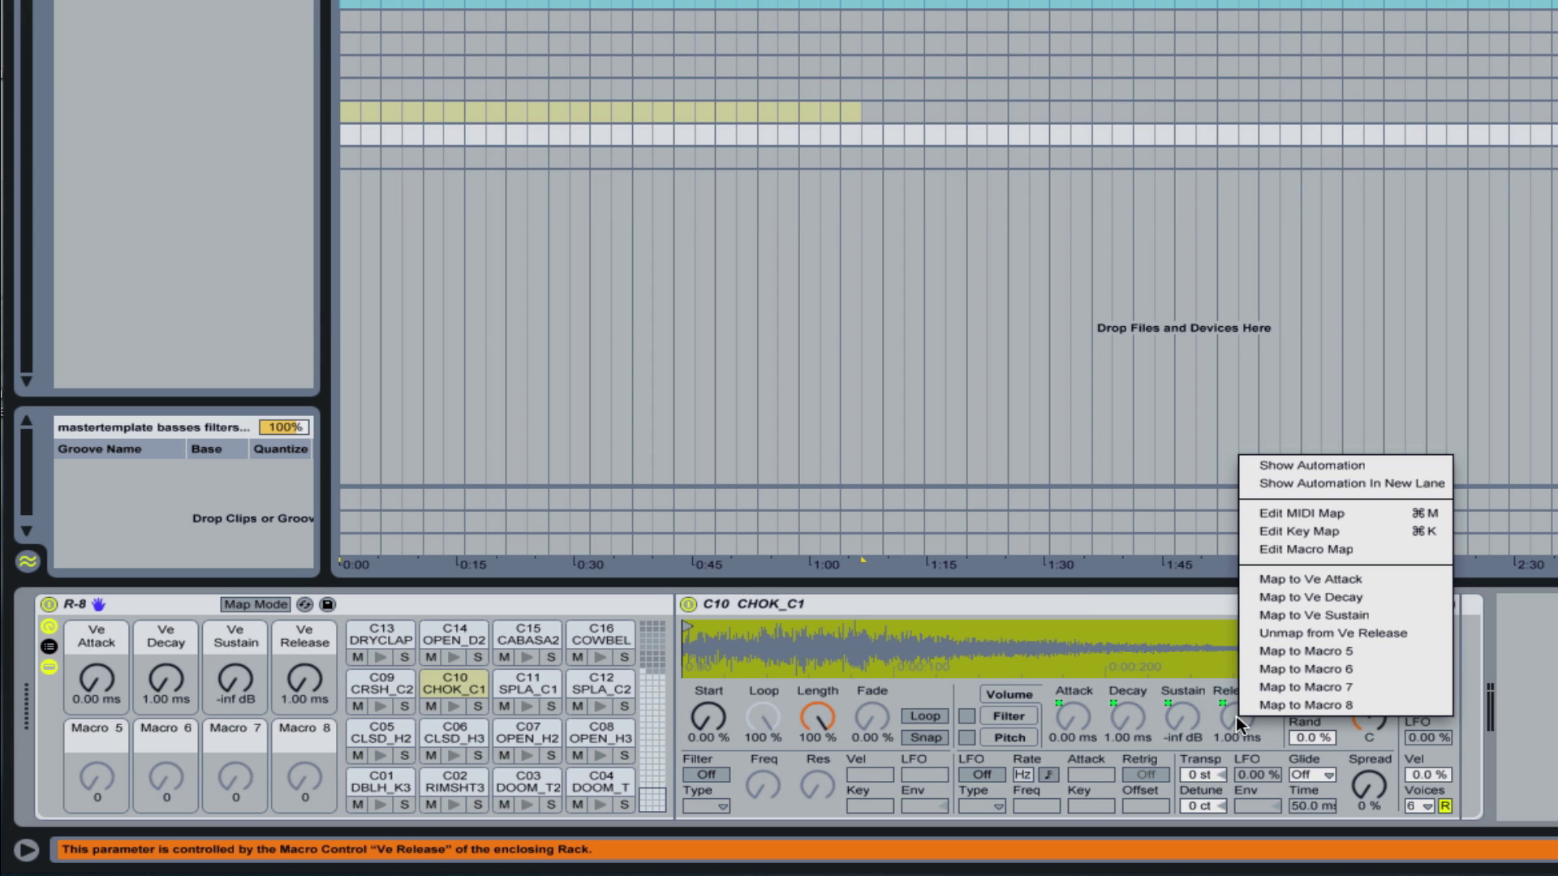
{"action": "left_click", "coordinate": [1201, 776]}
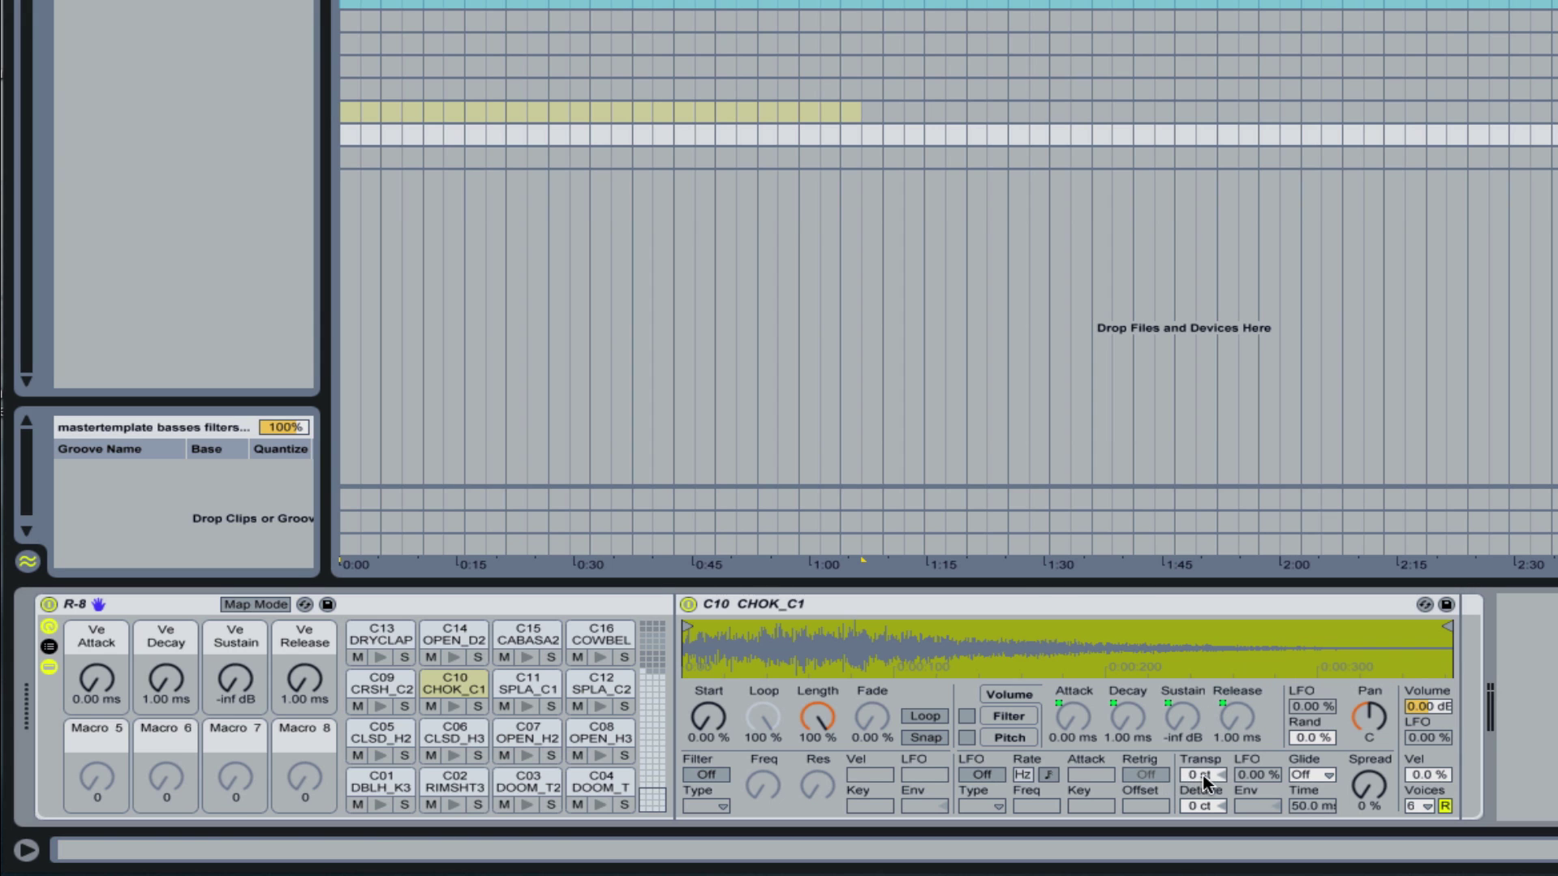
{"action": "right_click", "coordinate": [1203, 776]}
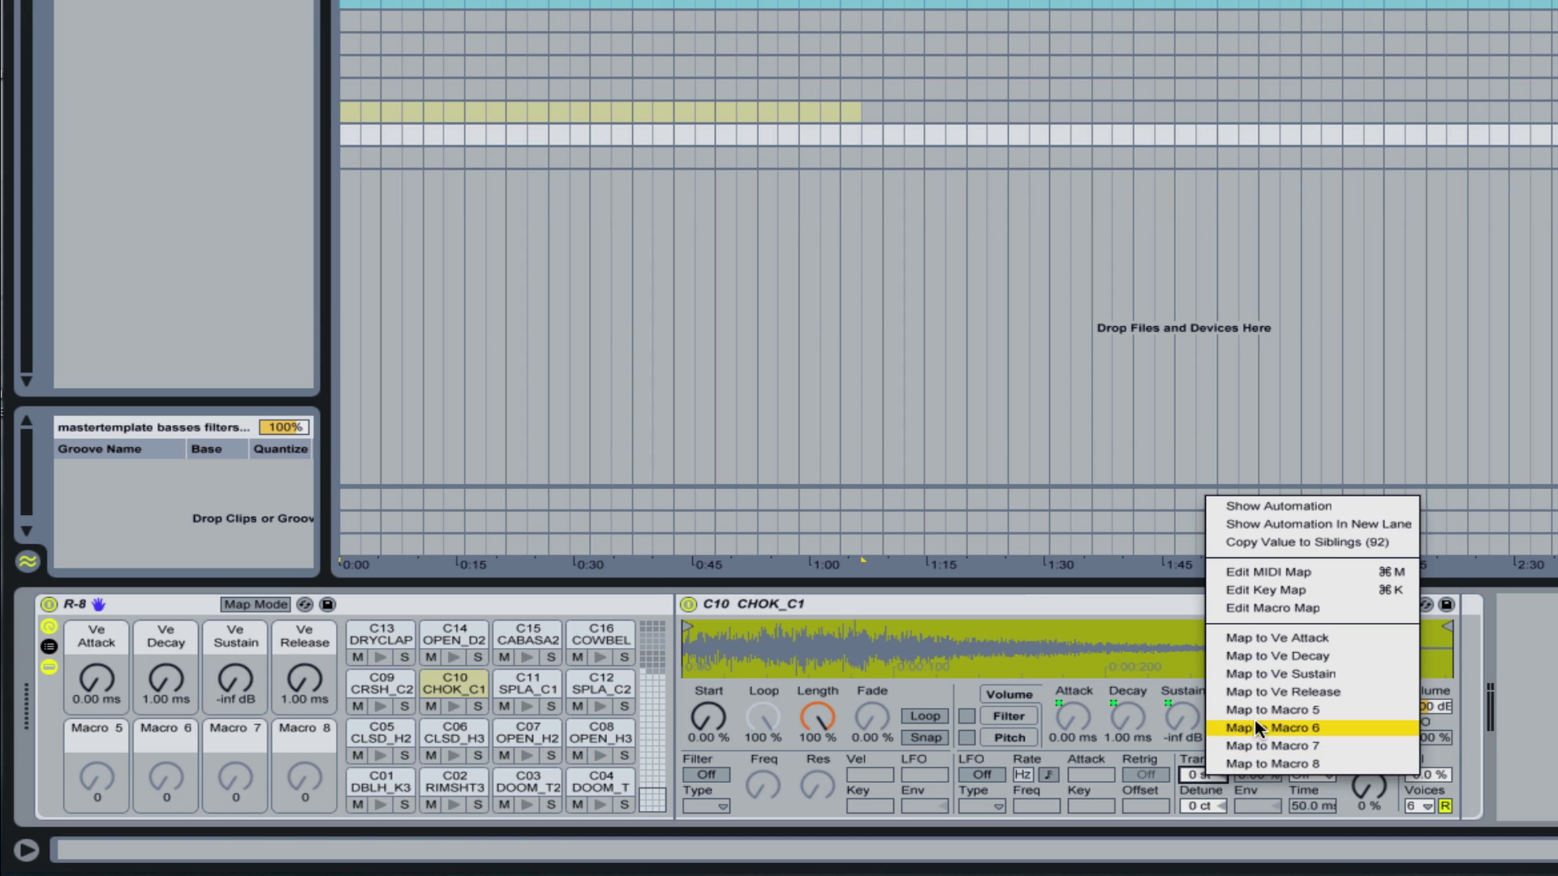
{"action": "left_click", "coordinate": [1263, 719]}
- Extend the Transpose mapping to all 92 sibling samples
{"action": "left_click", "coordinate": [1200, 776]}
{"action": "right_click", "coordinate": [1200, 776]}
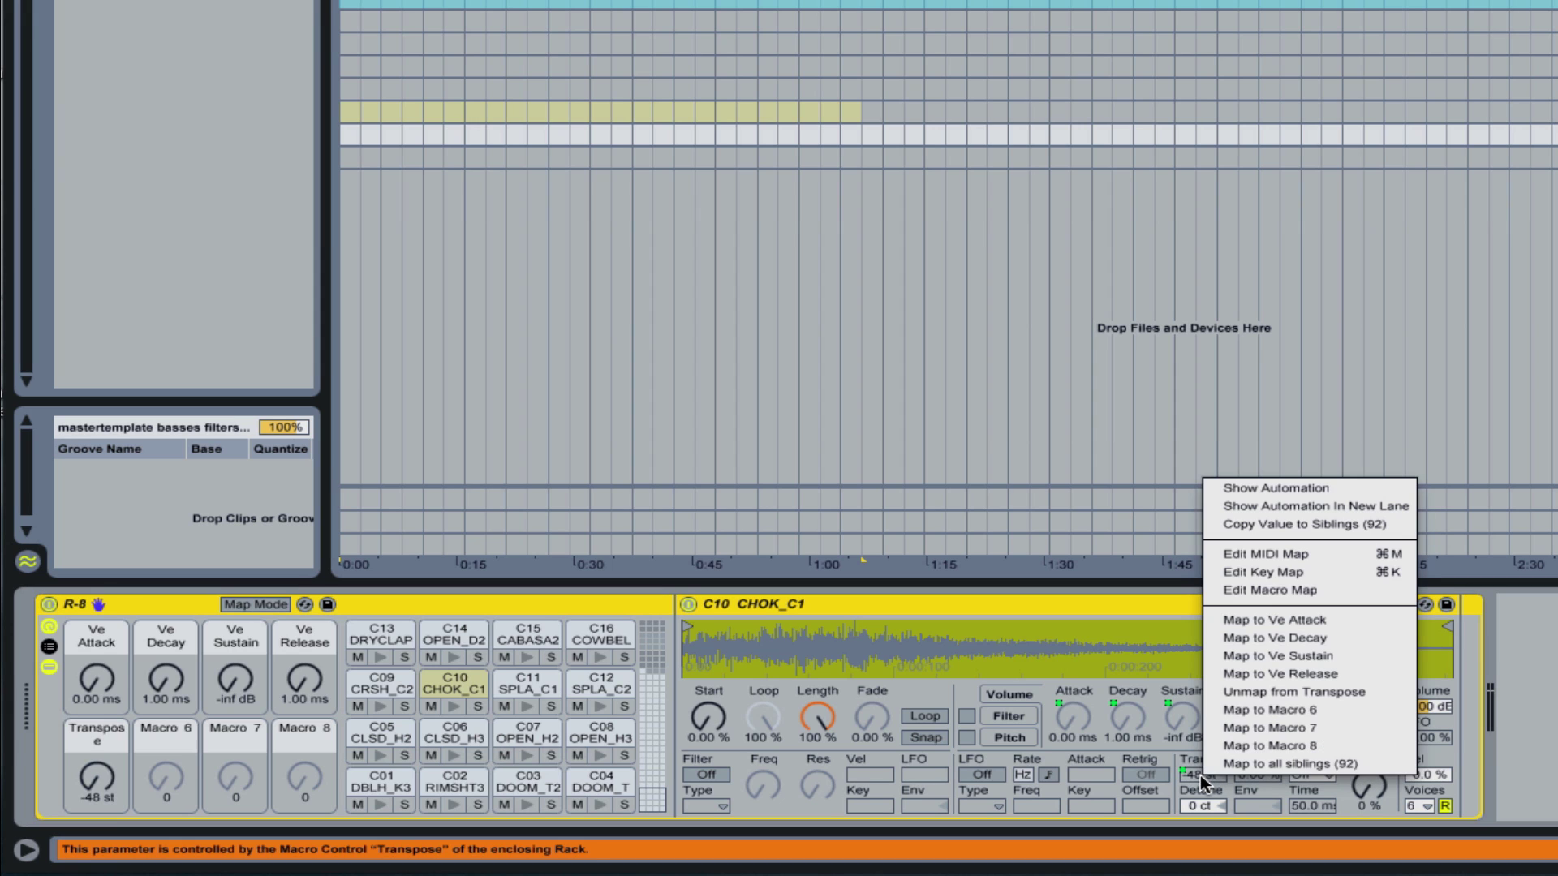
{"action": "left_click", "coordinate": [1308, 763]}
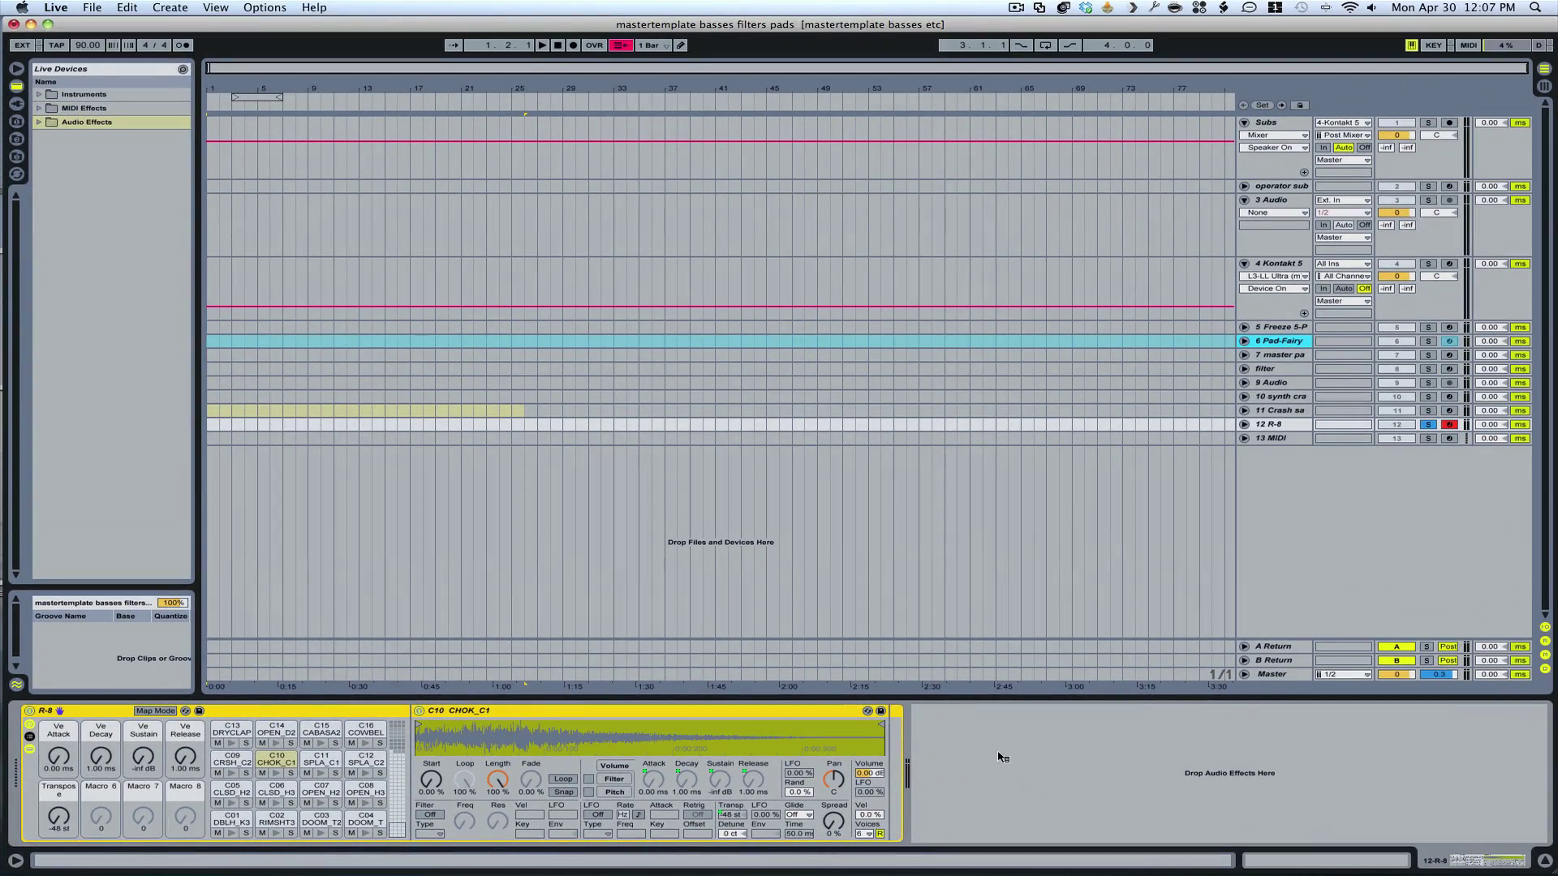
- Switch Spaces to the desktop with Finder at the Live 8.2.7 preferences folder
{"action": "key", "text": "ctrl+Right"}
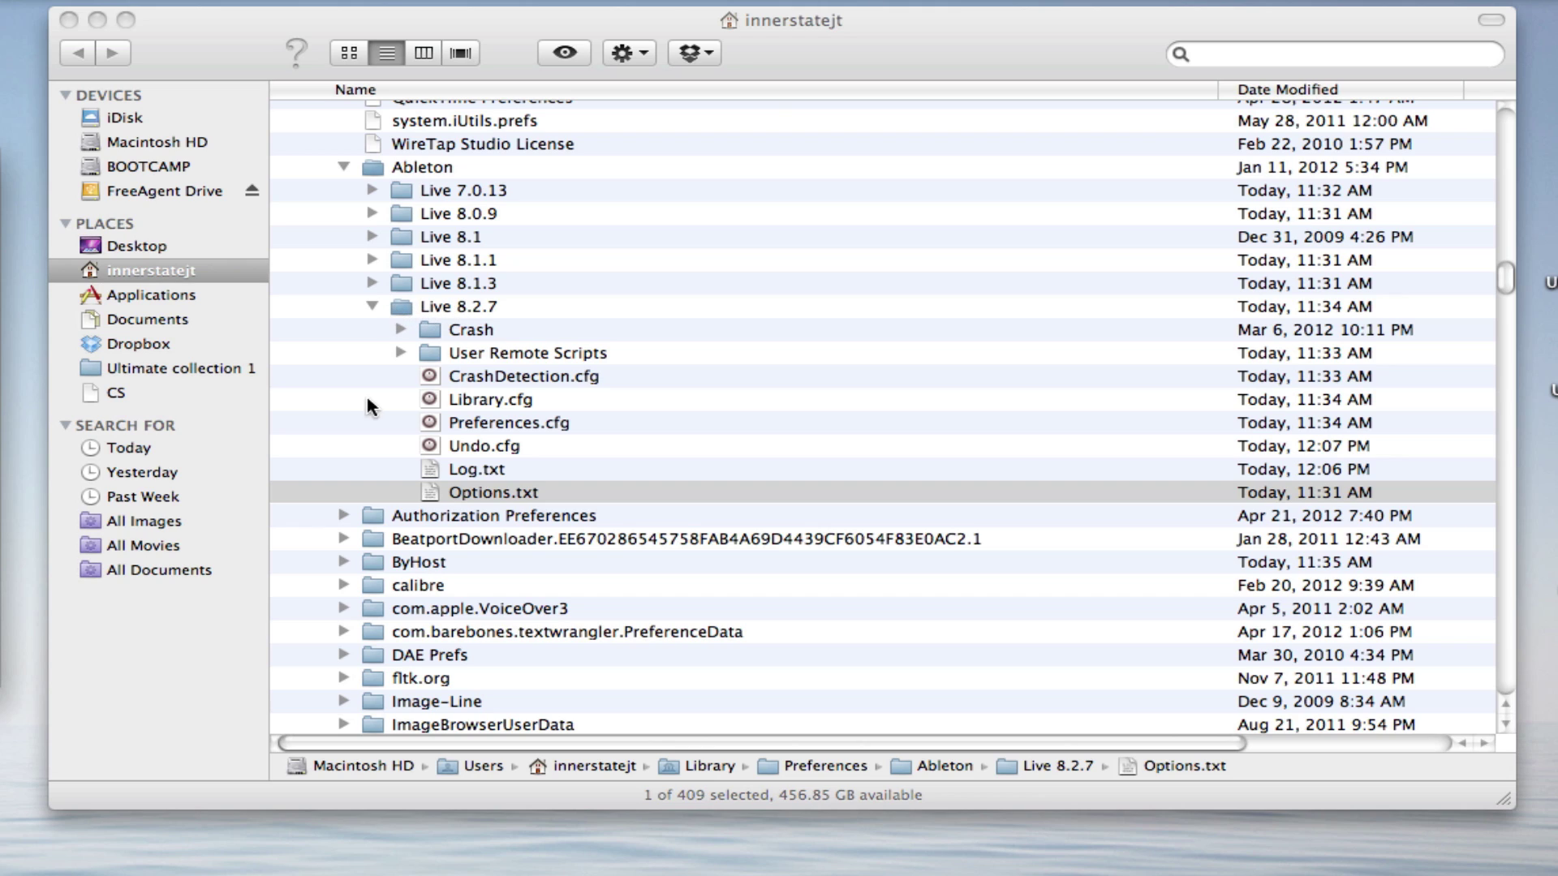
{"action": "scroll", "coordinate": [328, 381], "scroll_direction": "up", "scroll_amount": 15}
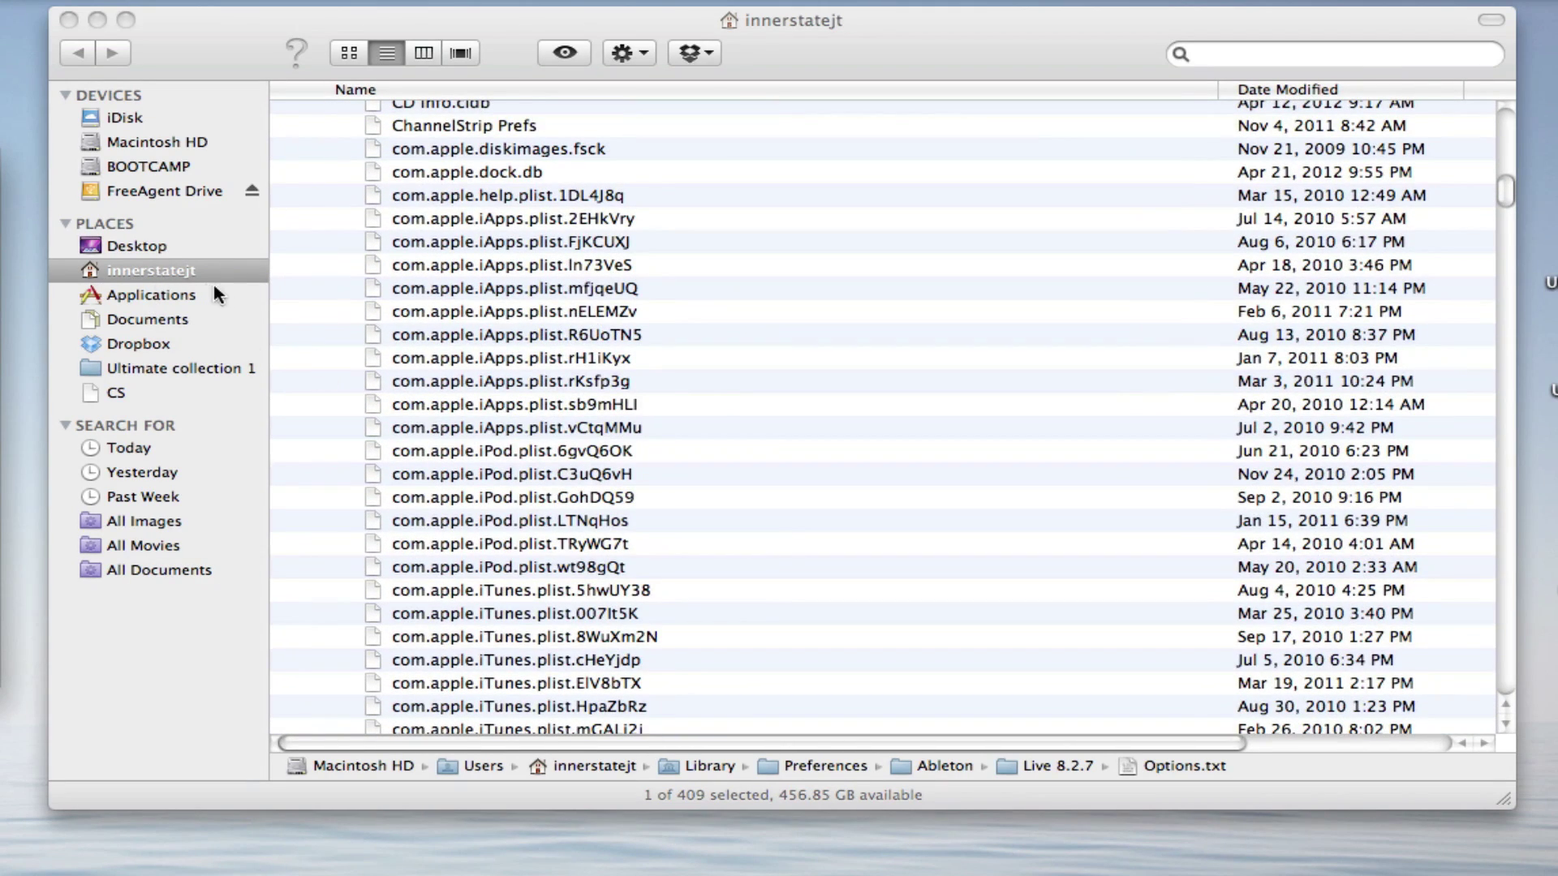
{"action": "scroll", "coordinate": [361, 328], "scroll_direction": "up", "scroll_amount": 20}
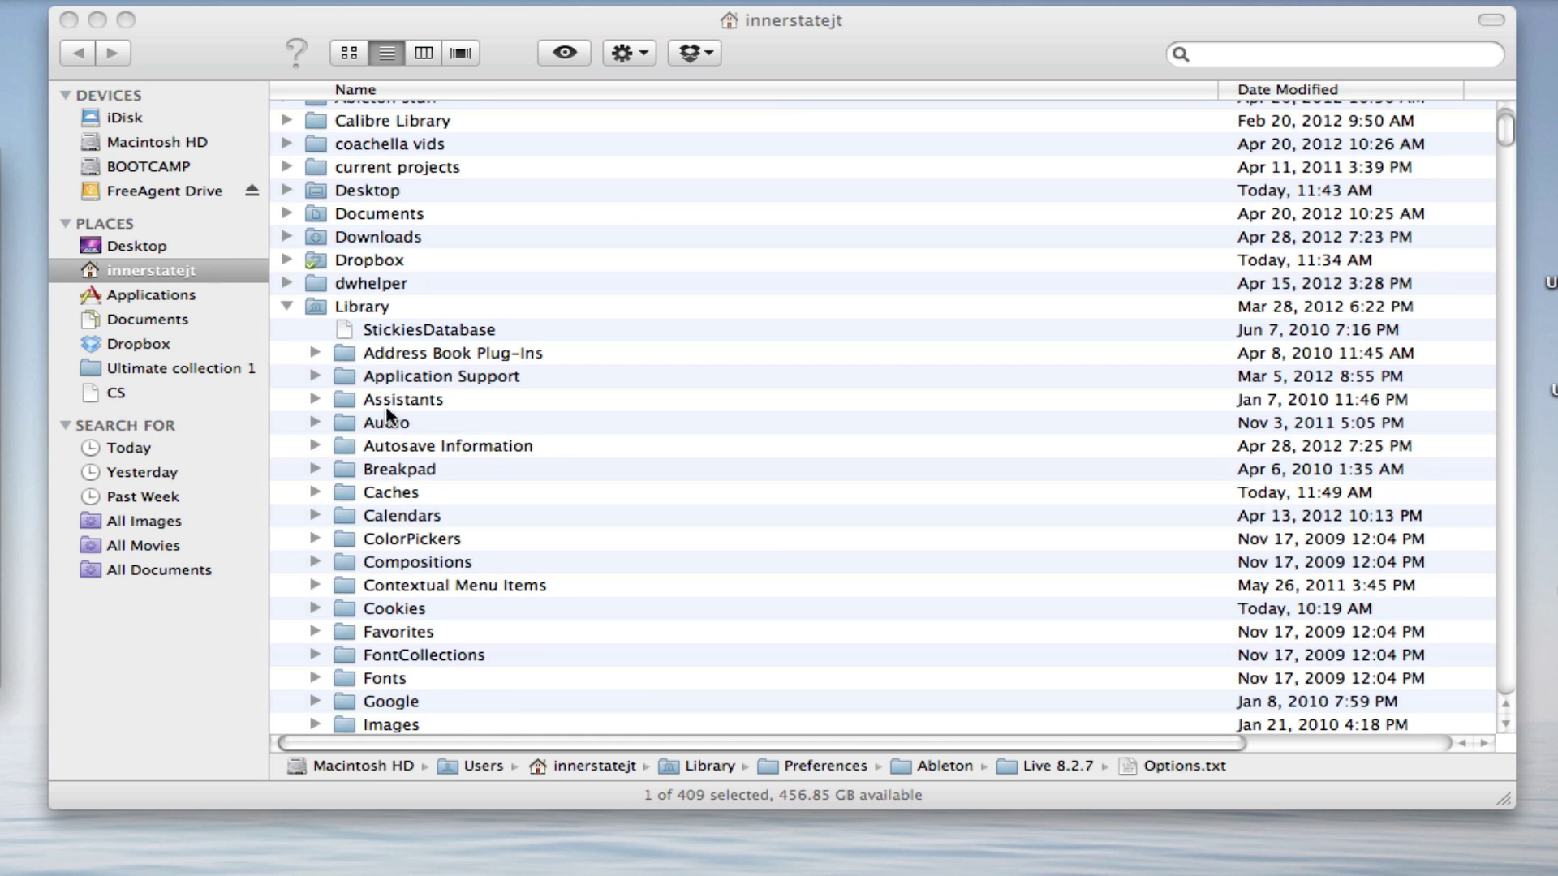
{"action": "scroll", "coordinate": [667, 443], "scroll_direction": "down", "scroll_amount": 3}
{"action": "scroll", "coordinate": [667, 443], "scroll_direction": "down", "scroll_amount": 5}
{"action": "scroll", "coordinate": [308, 584], "scroll_direction": "down", "scroll_amount": 10}
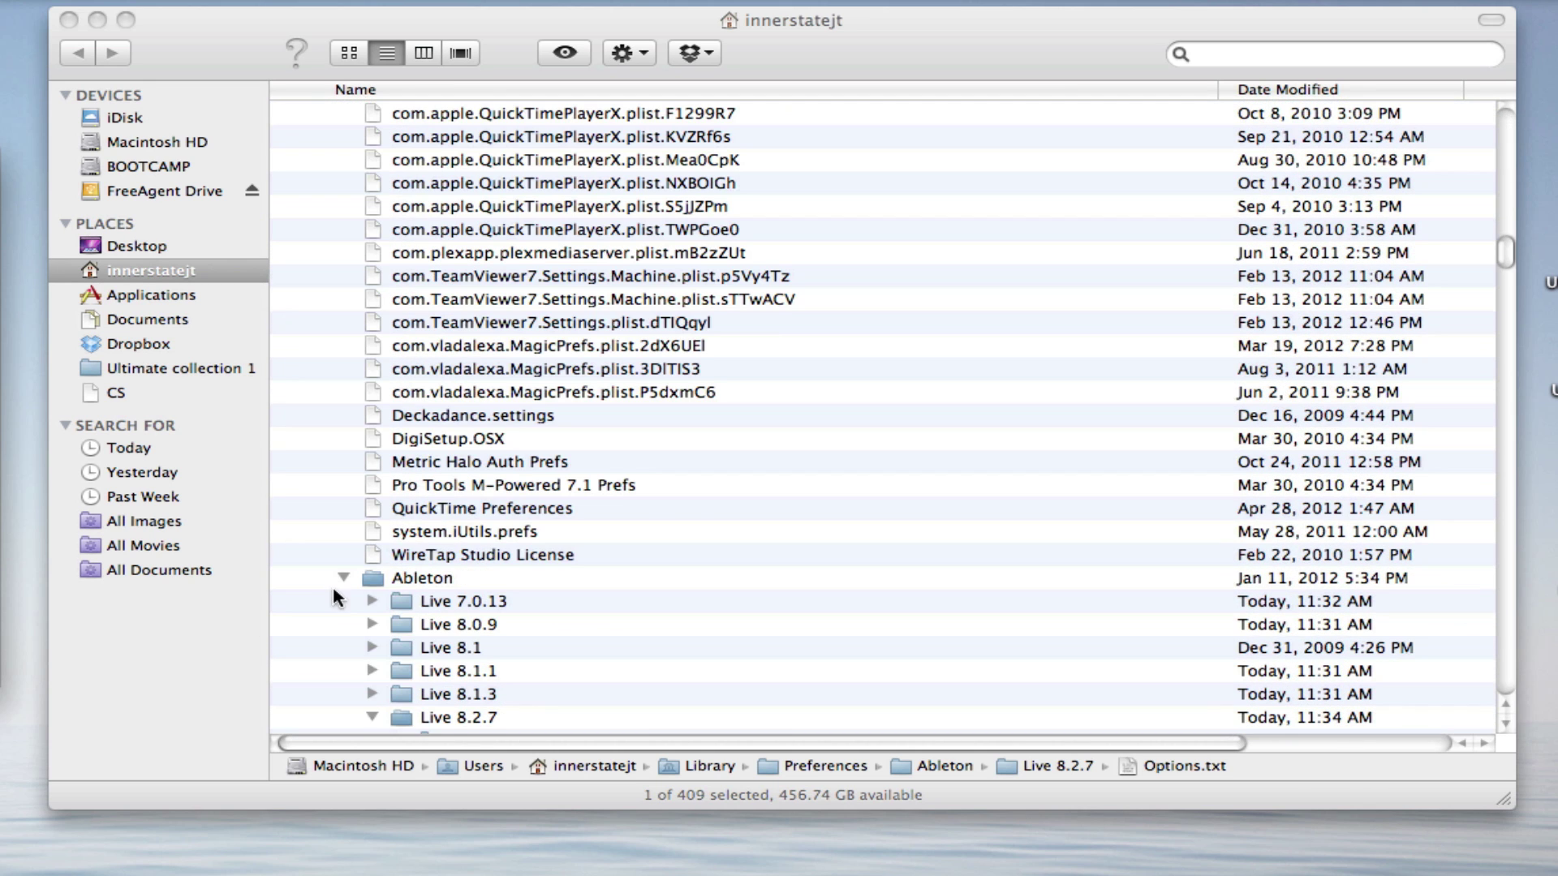
{"action": "scroll", "coordinate": [370, 593], "scroll_direction": "down", "scroll_amount": 5}
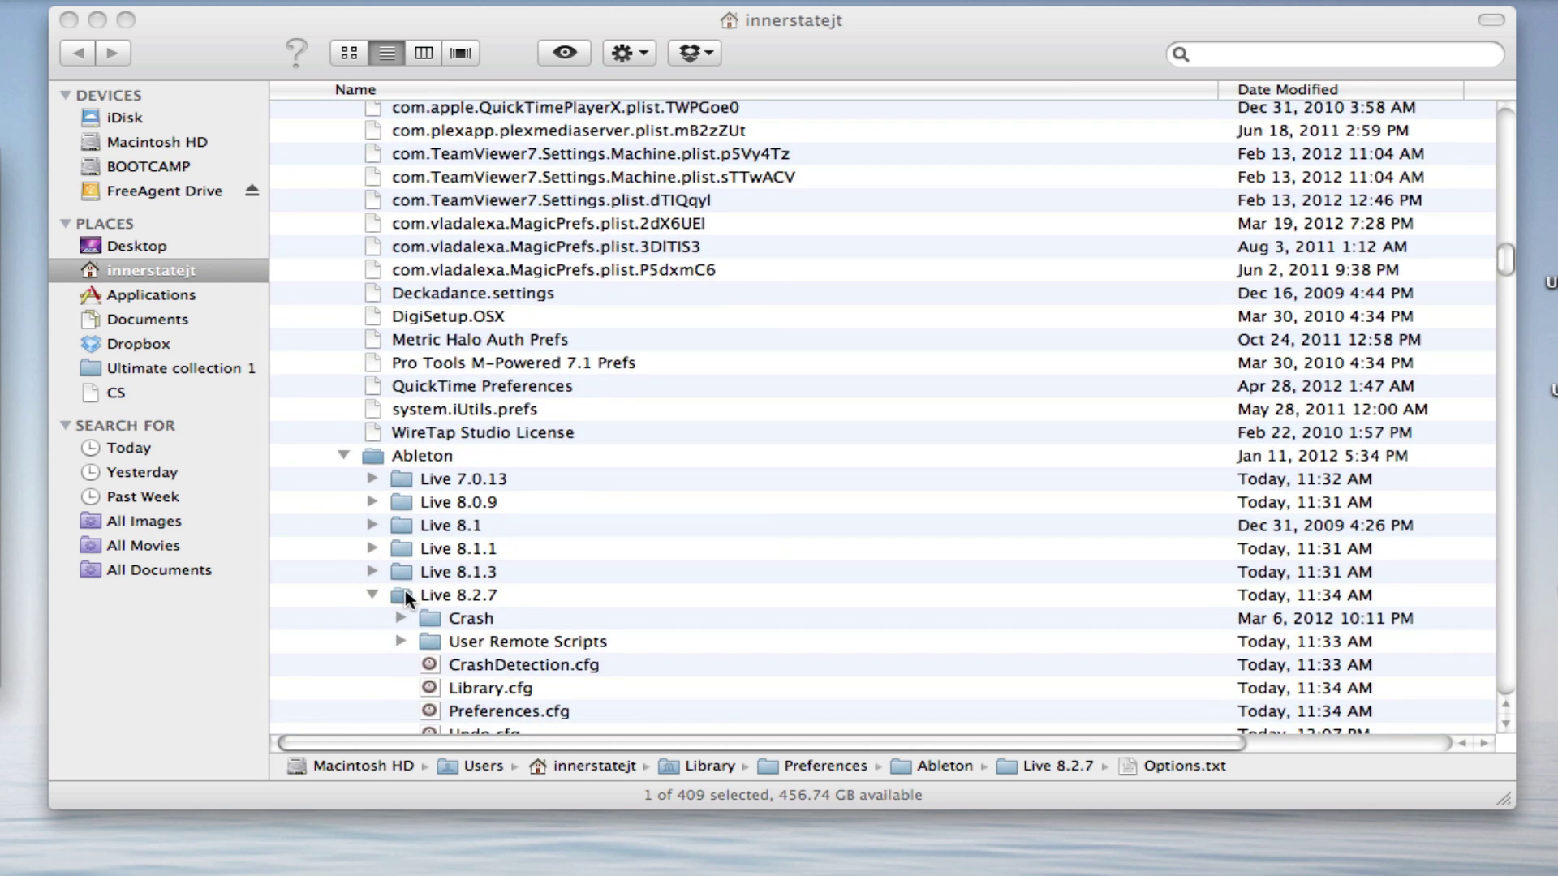
{"action": "scroll", "coordinate": [362, 636], "scroll_direction": "down", "scroll_amount": 6}
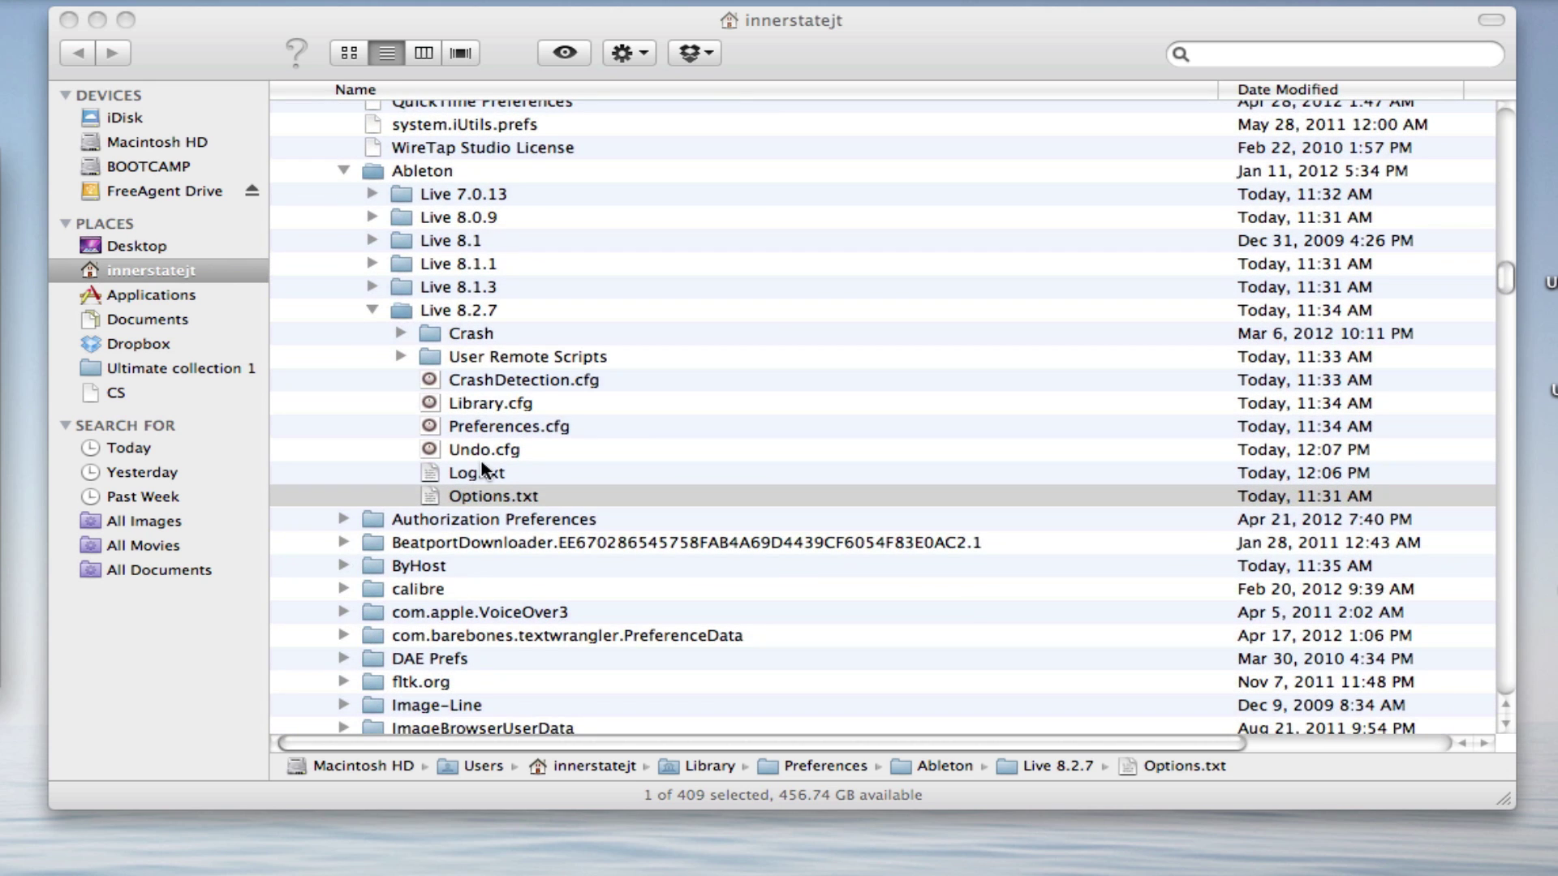
- Open Options.txt in TextEdit and select the MapToSiblings=1 text
{"action": "double_click", "coordinate": [484, 498]}
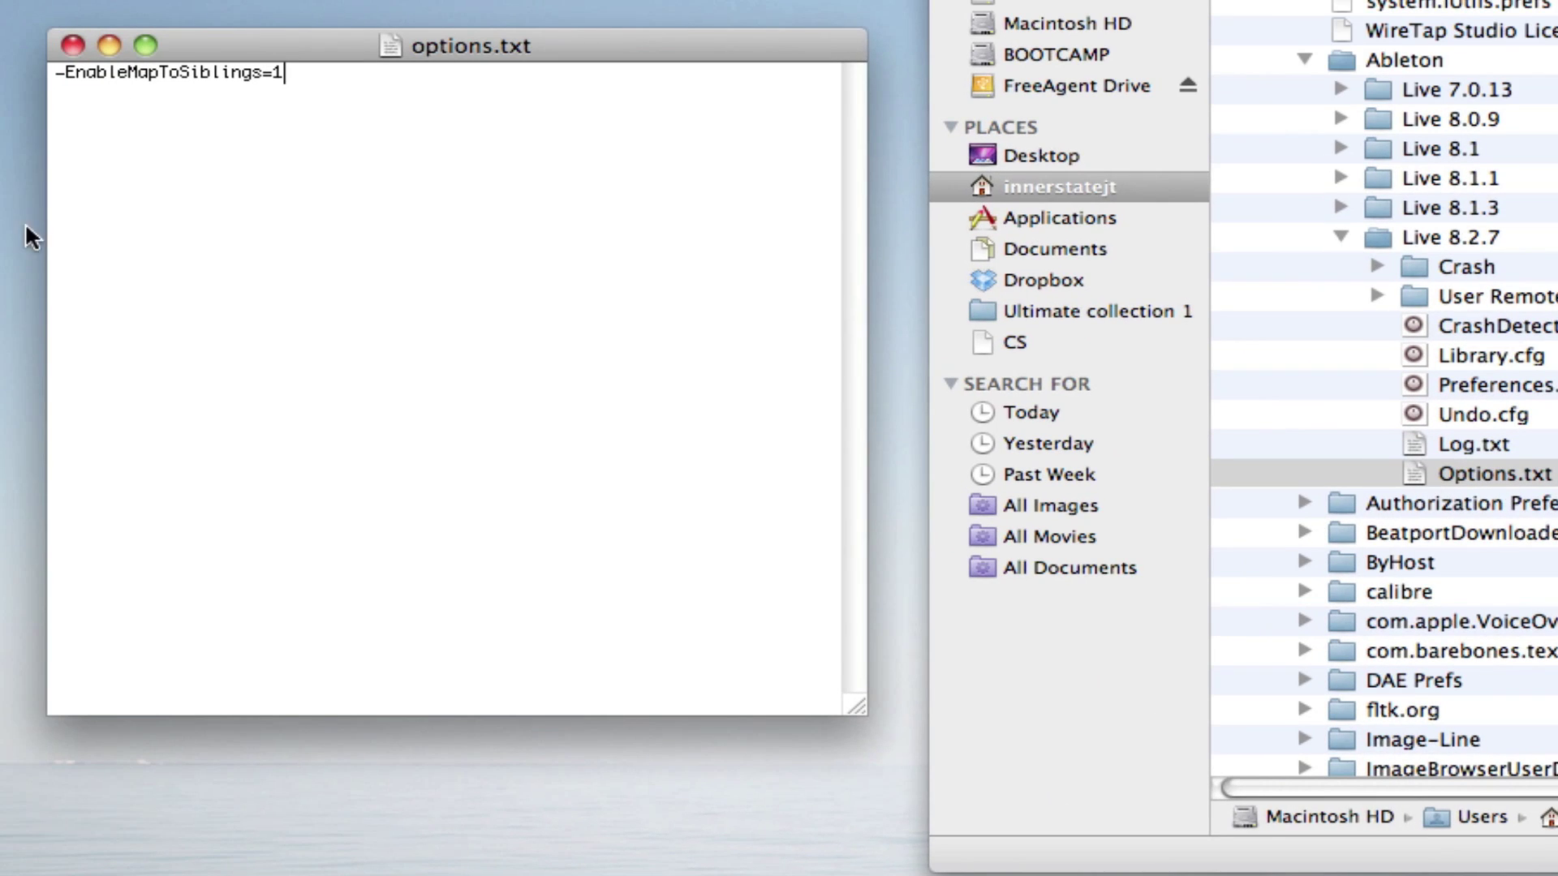
{"action": "left_click_drag", "start_coordinate": [285, 73], "coordinate": [38, 70]}
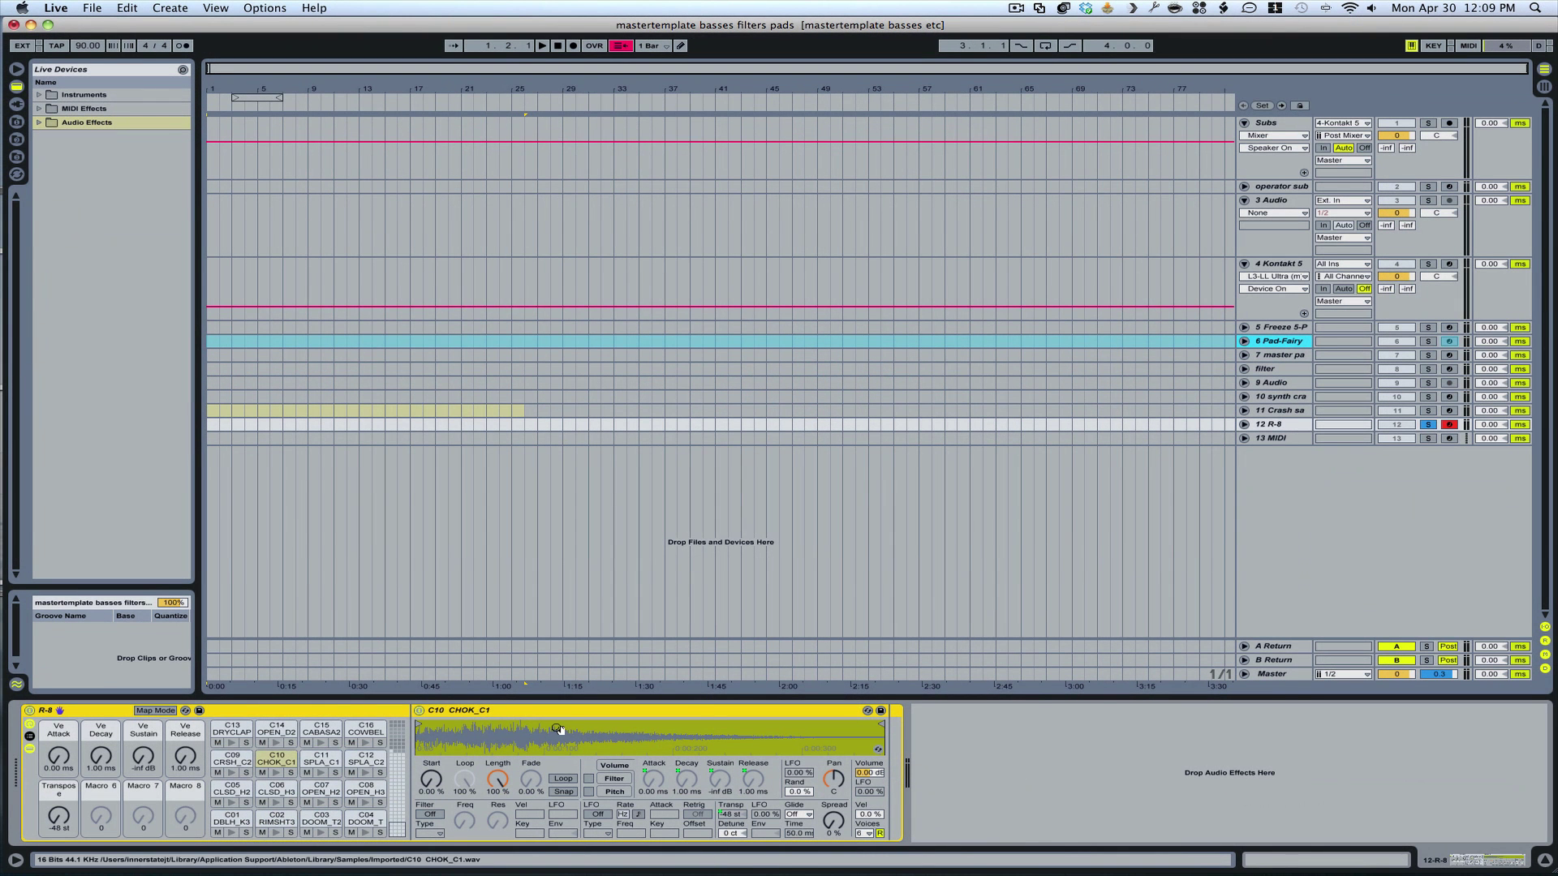
- Confirm the CHOK_C1 Release knob is controlled by the Ve Release macro
{"action": "left_click", "coordinate": [748, 786]}
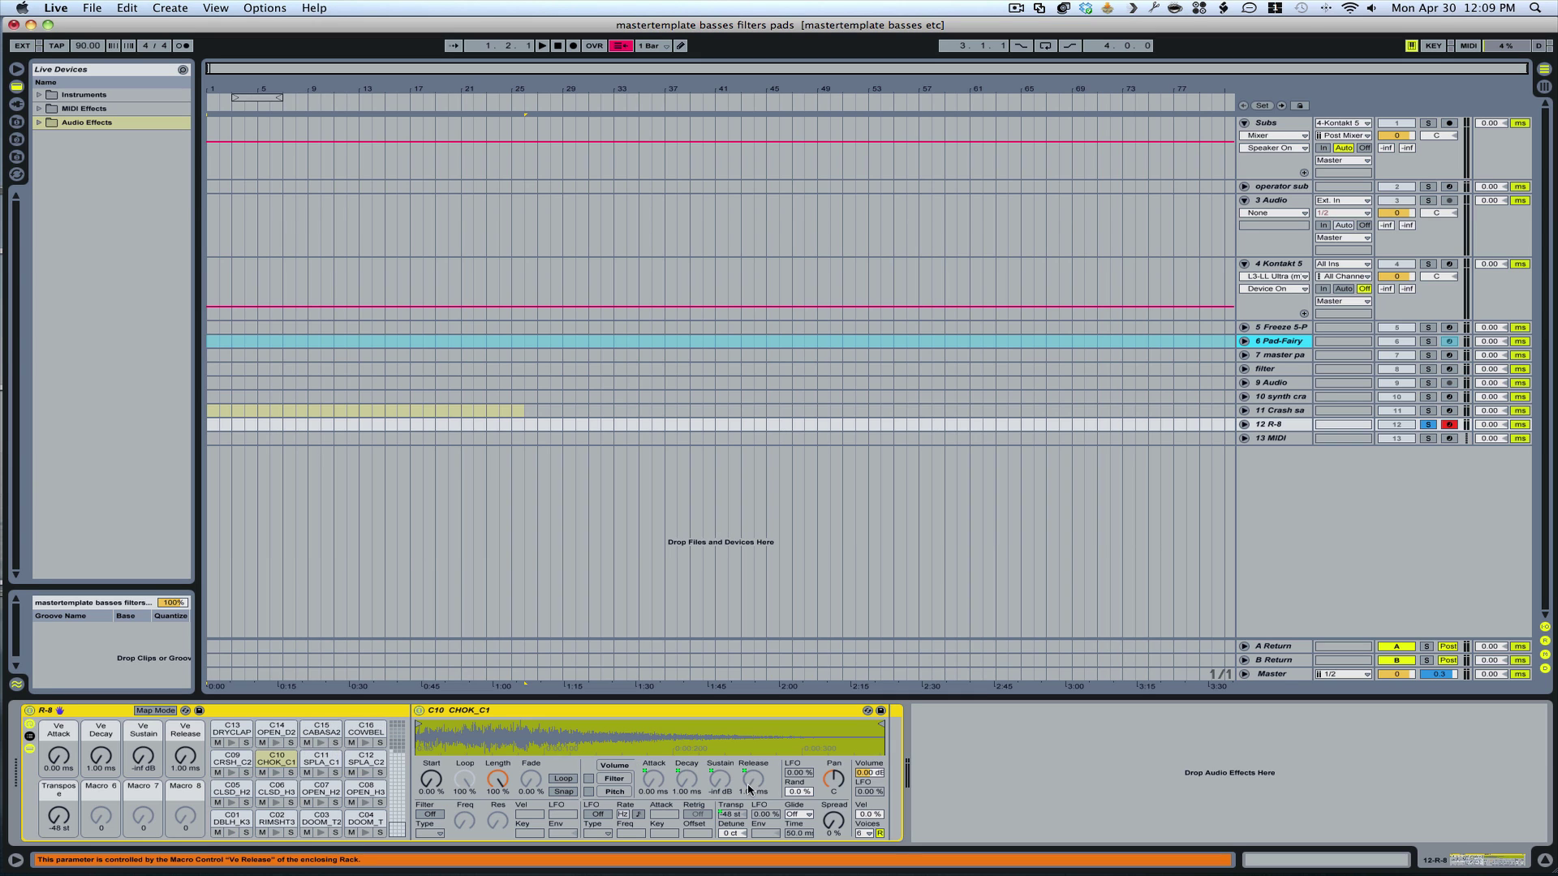